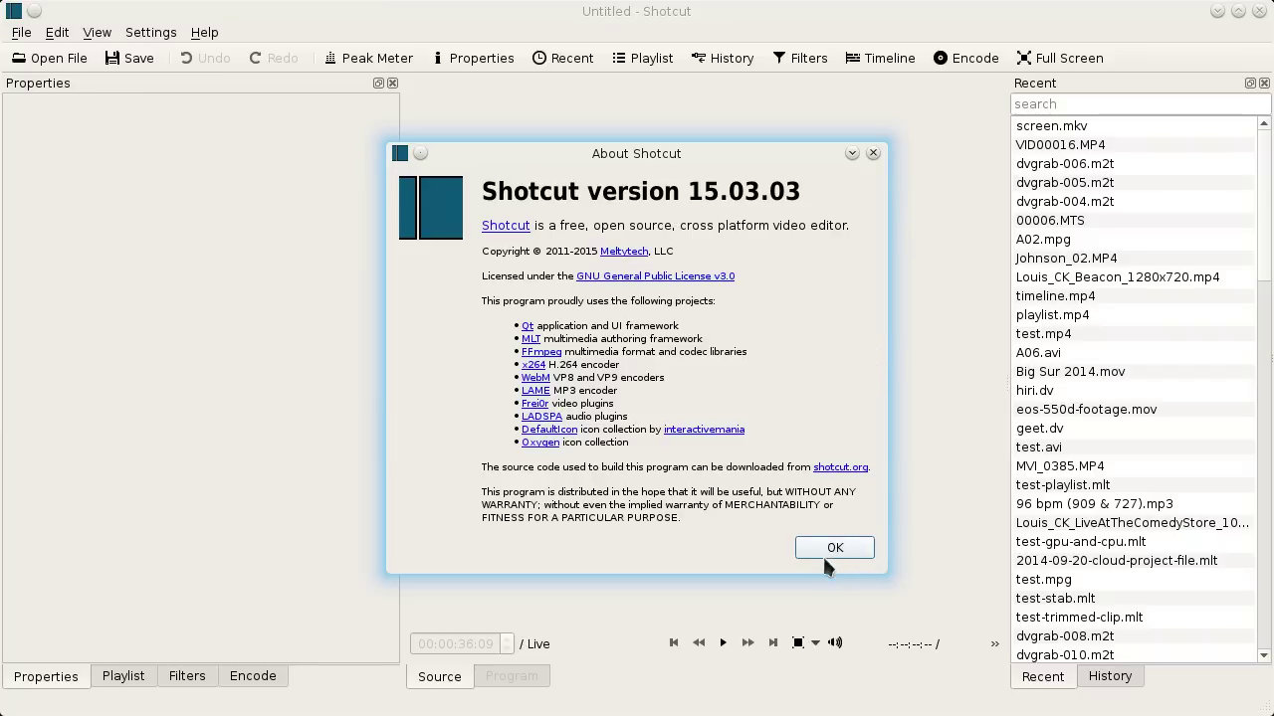
Close the About Shotcut 15.03.03 dialog
left_click(846, 553)
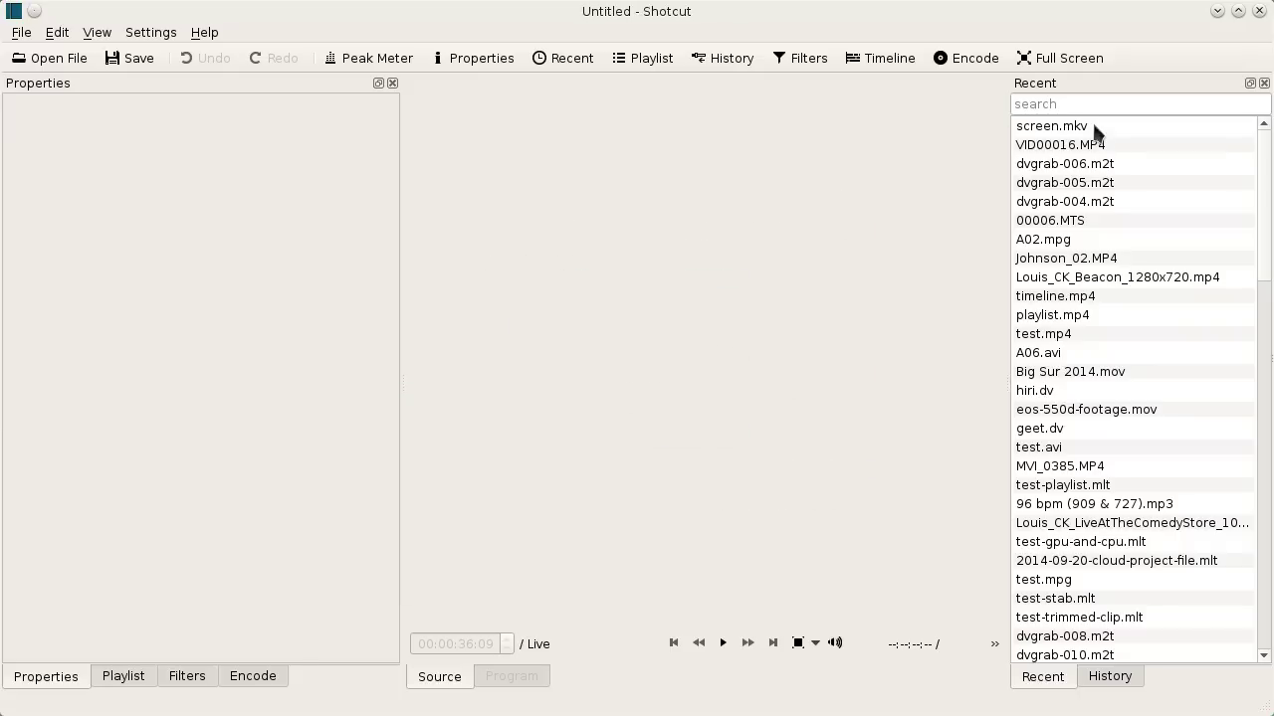
Load VID00016.MP4 from the Recent list into the source player, play it, pause and resume
double_click(1099, 145)
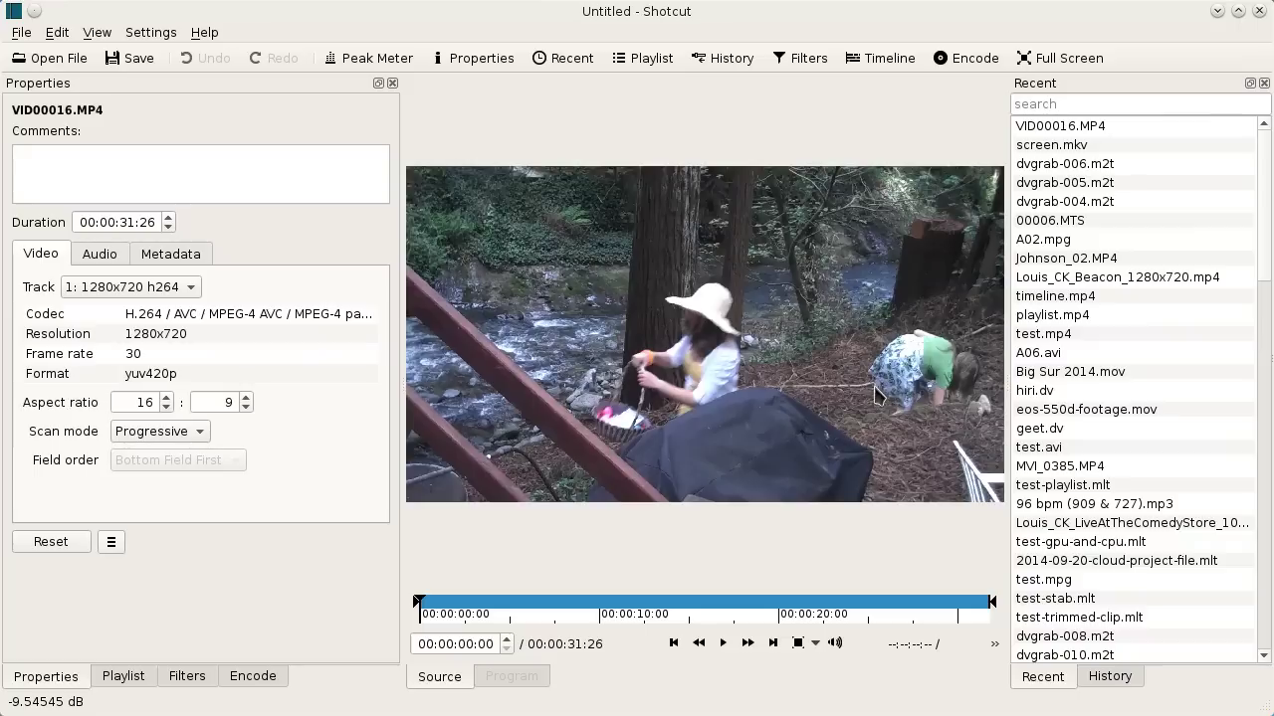
key("space")
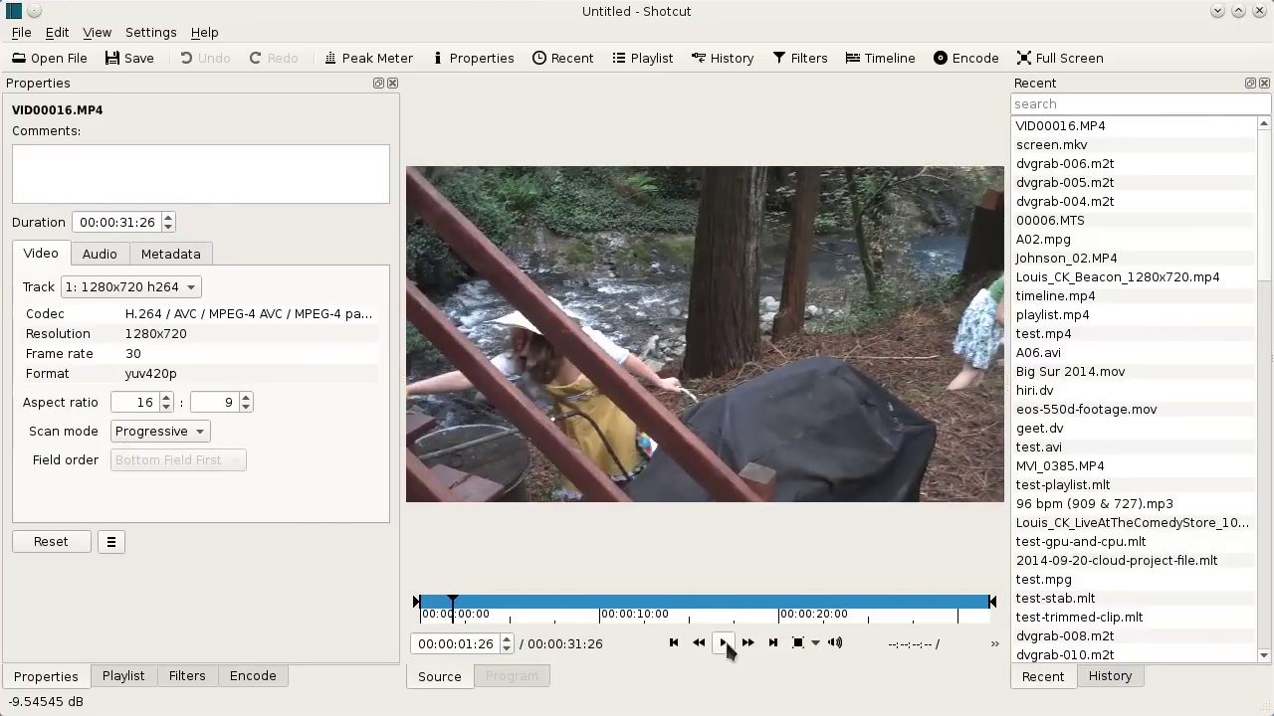
left_click(723, 644)
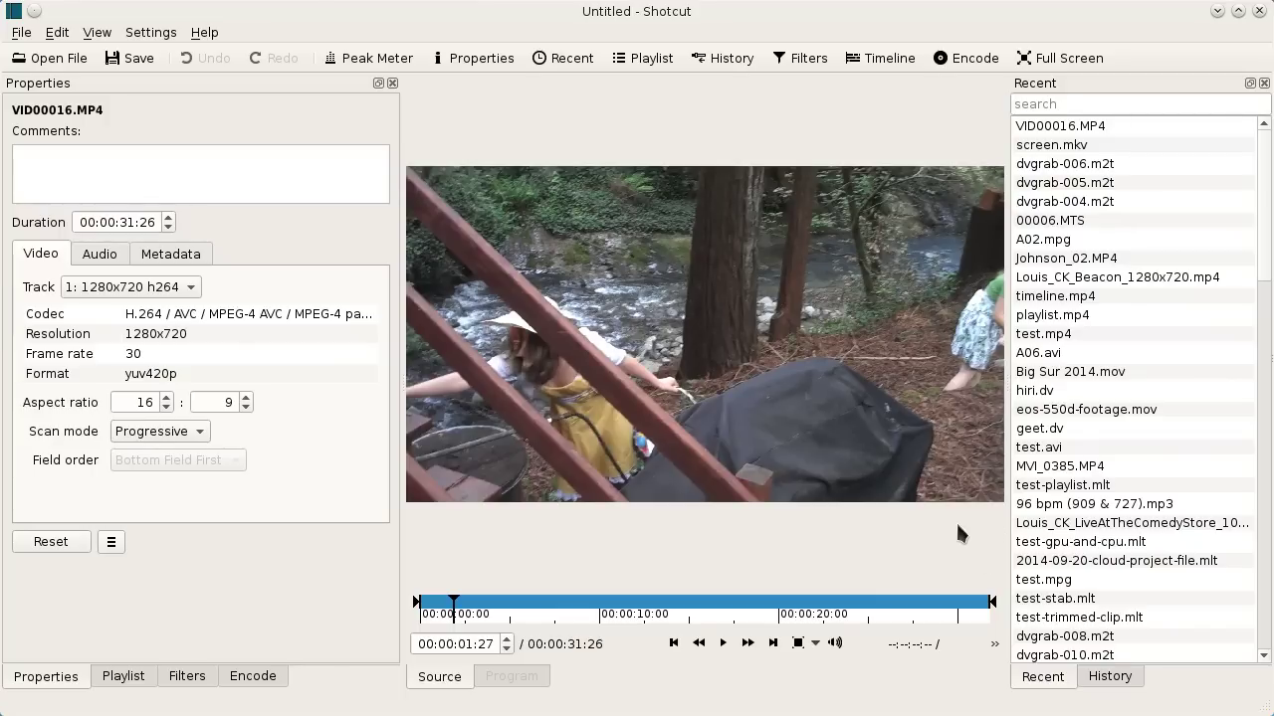
left_click(724, 643)
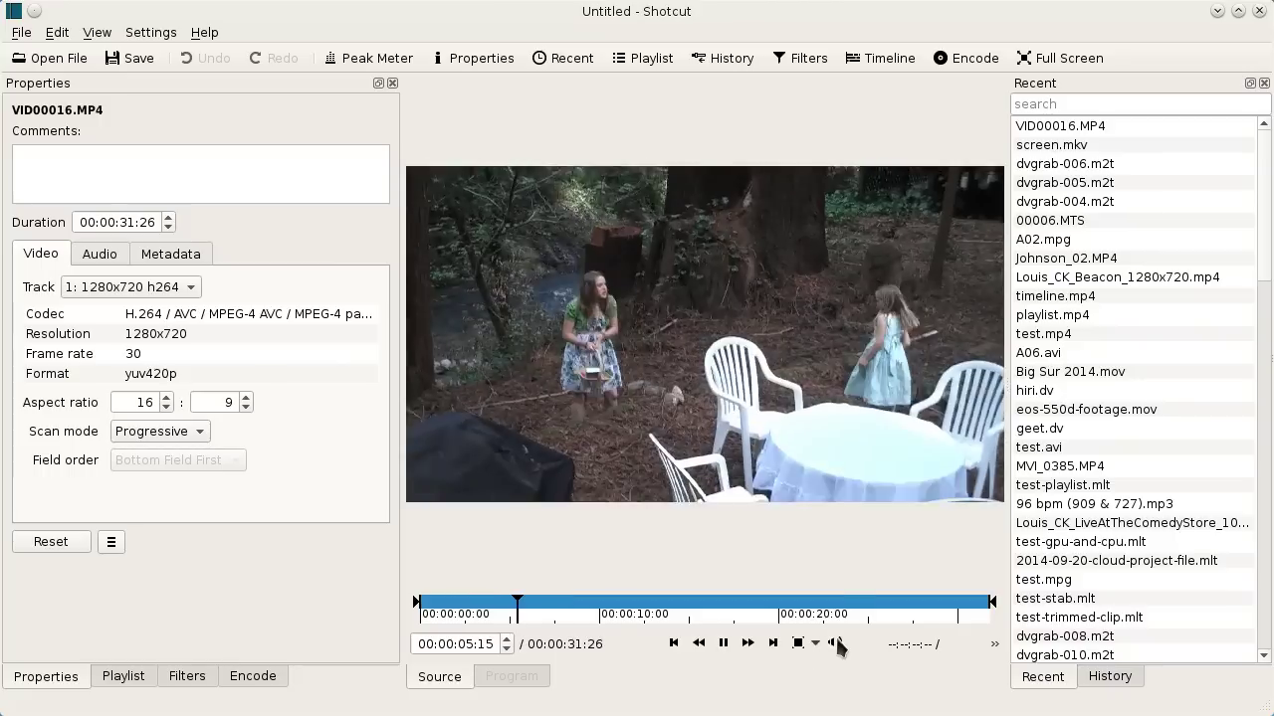
Set the source player's playback volume slider to -10 dB
left_click(836, 644)
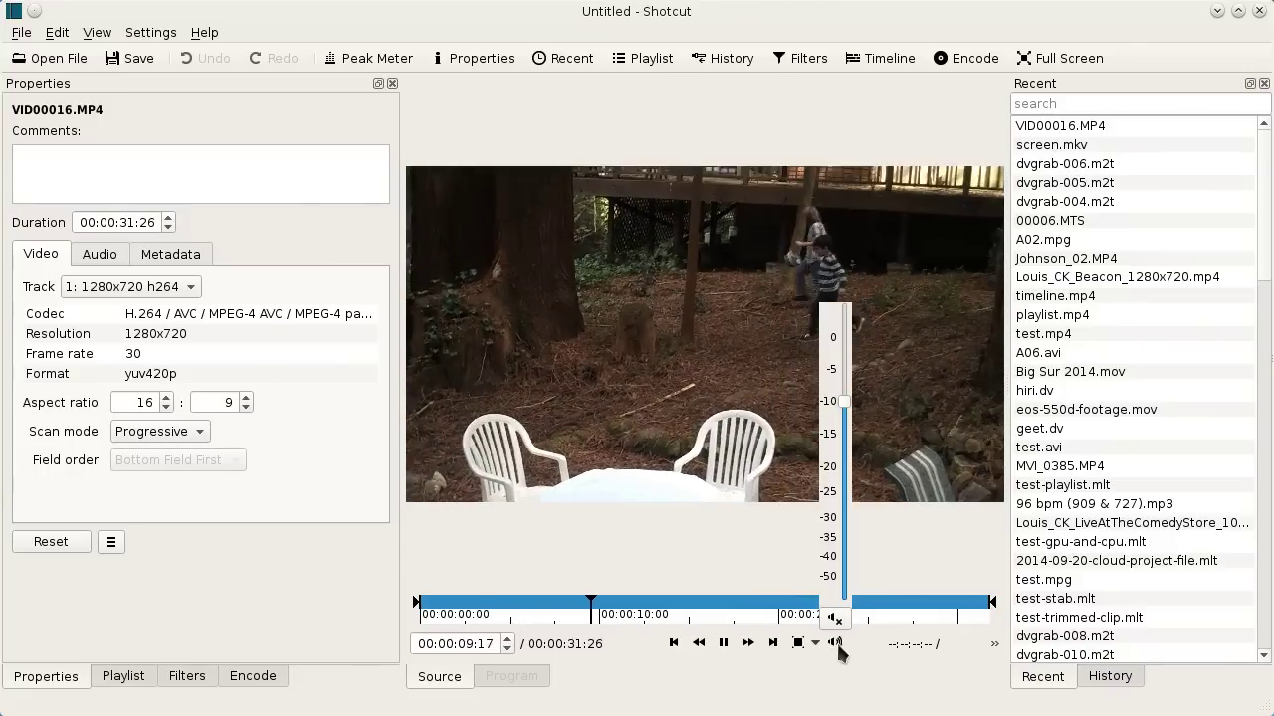
mouse_move(843, 401)
left_mouse_down()
mouse_move(841, 441)
mouse_move(841, 406)
left_mouse_up()
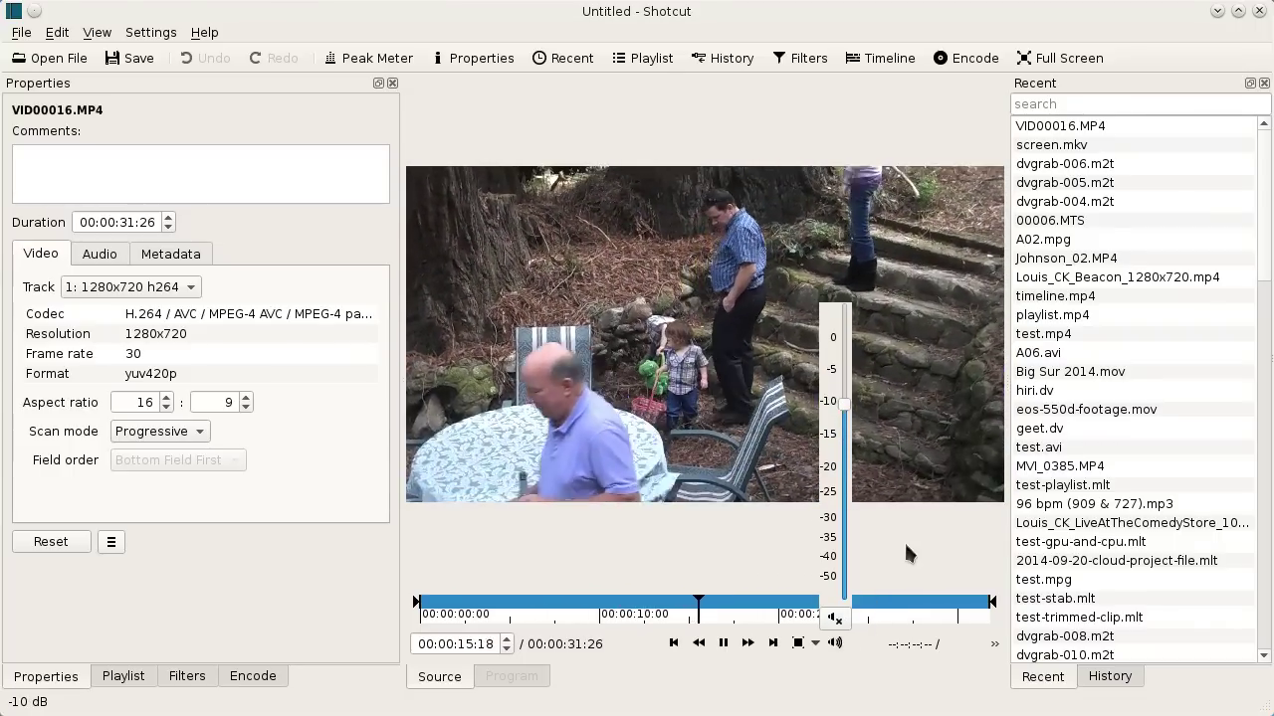
left_click(905, 555)
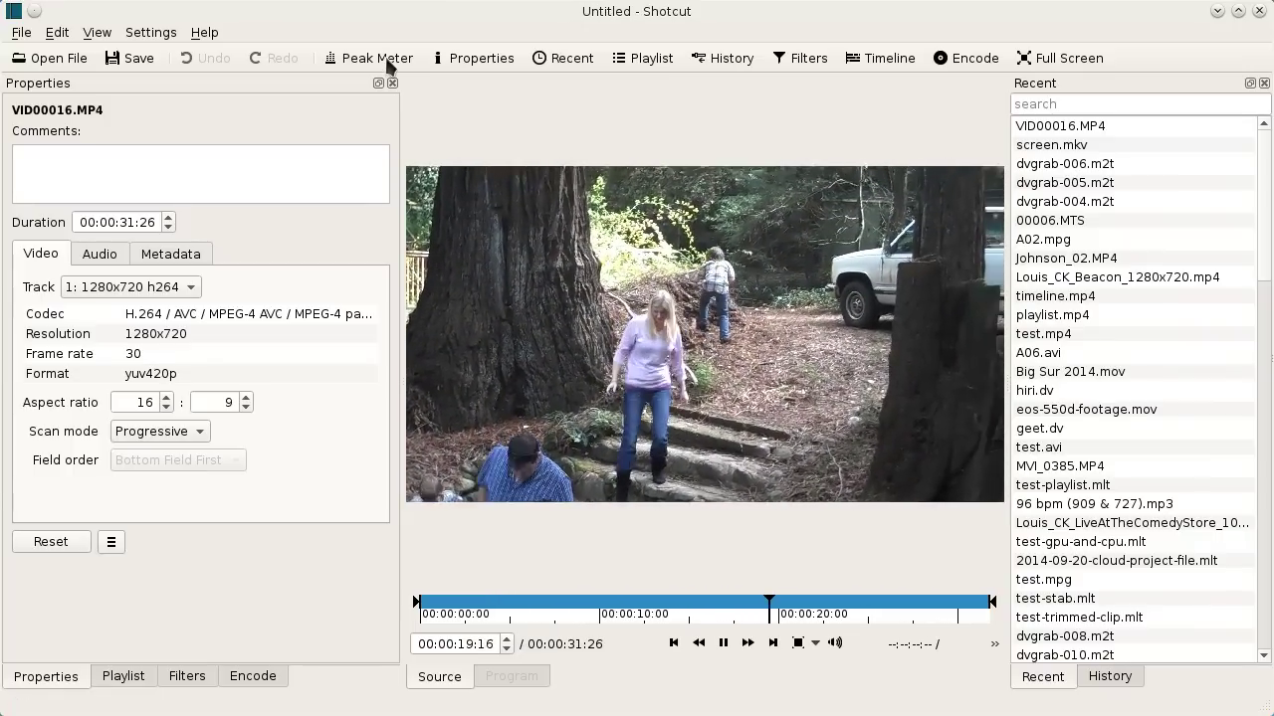
Show the Peak Meter and replay the clip from around four seconds, pausing once
left_click(388, 60)
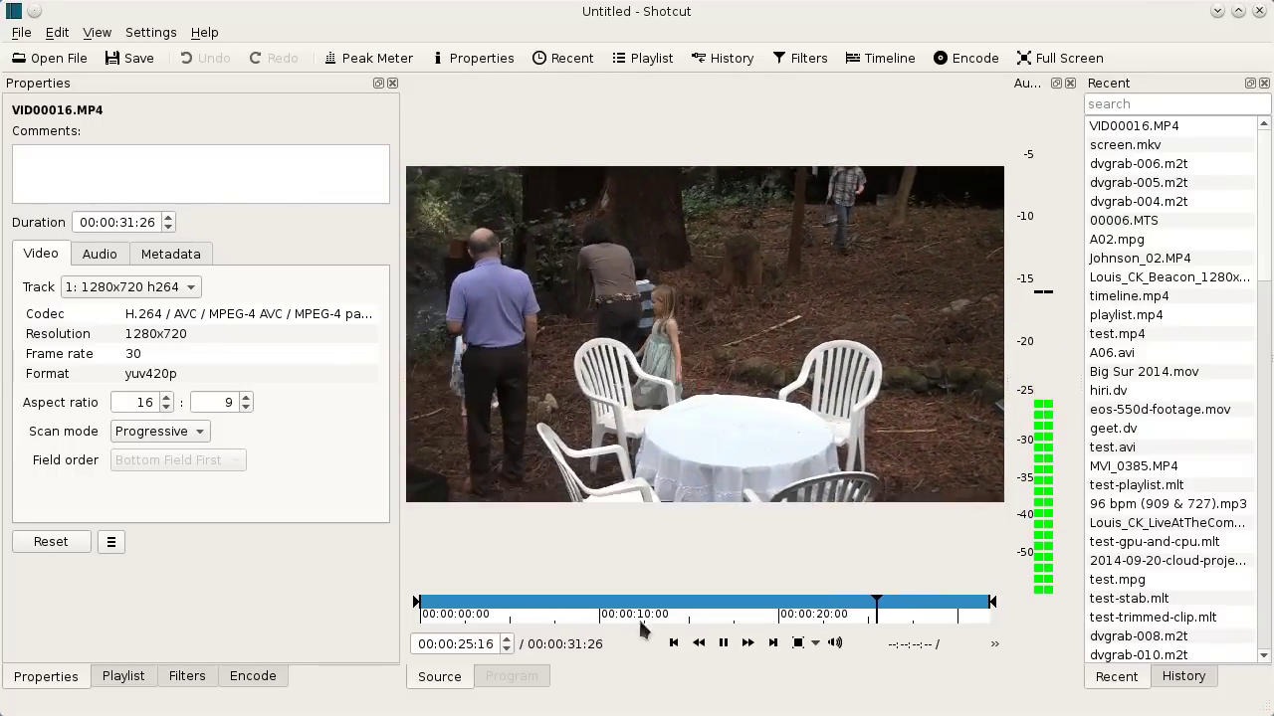
left_click_drag(468, 612, 494, 609)
left_click(699, 642)
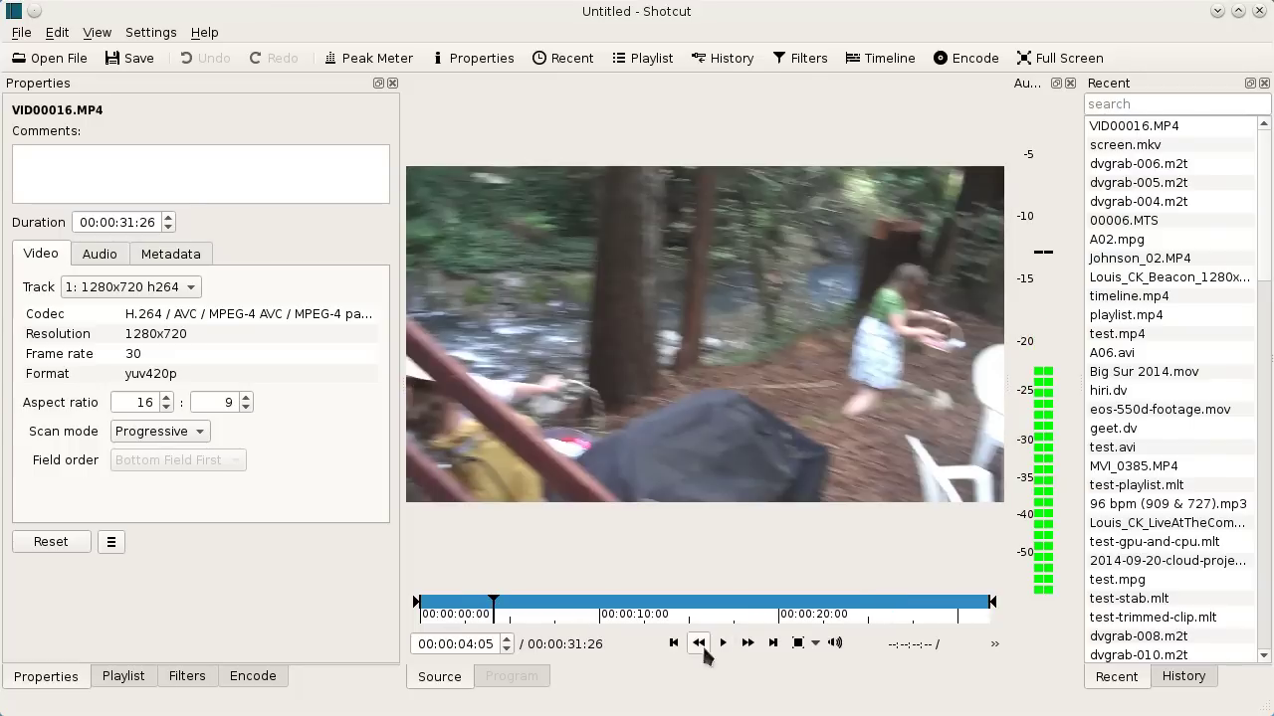
left_click(725, 643)
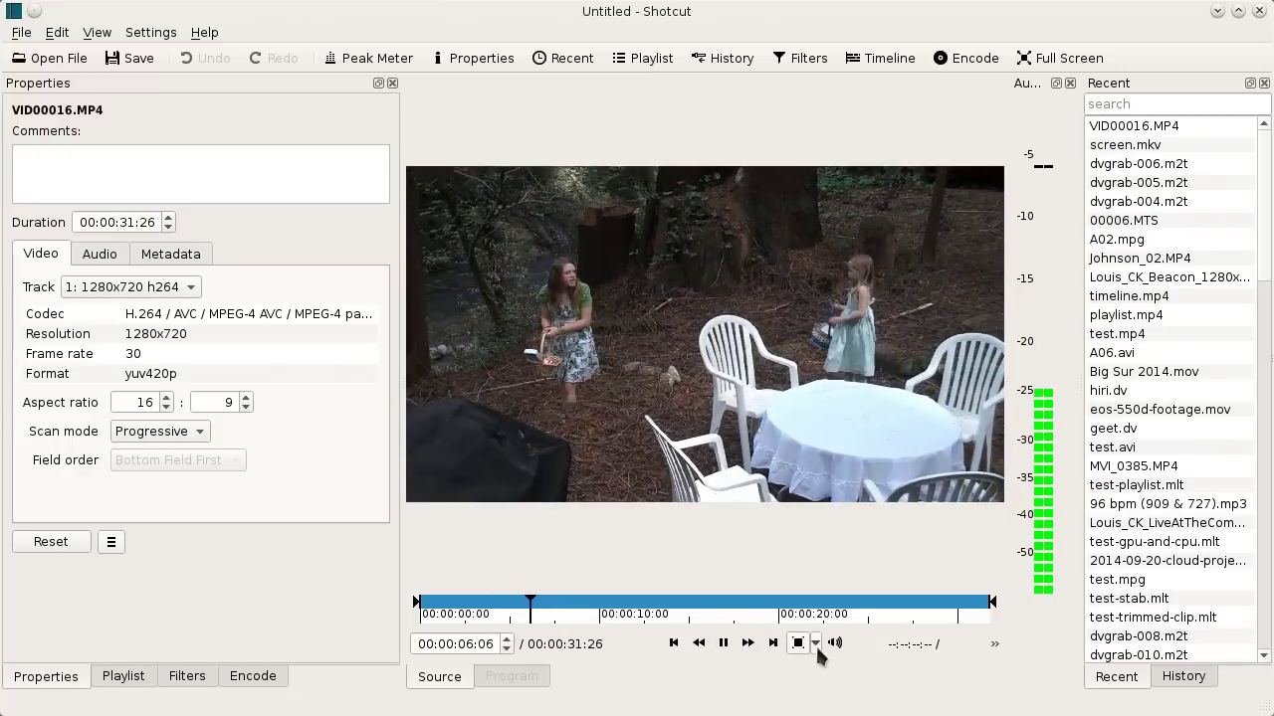
left_click(723, 645)
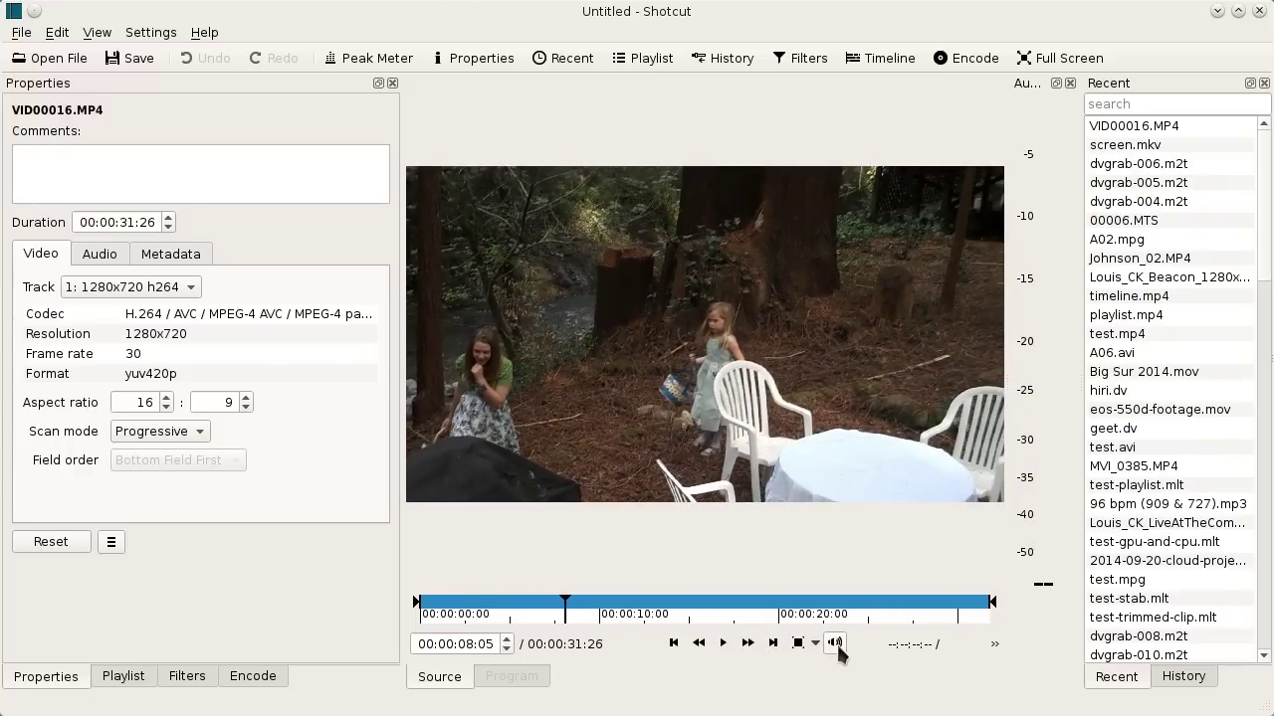
left_click(723, 643)
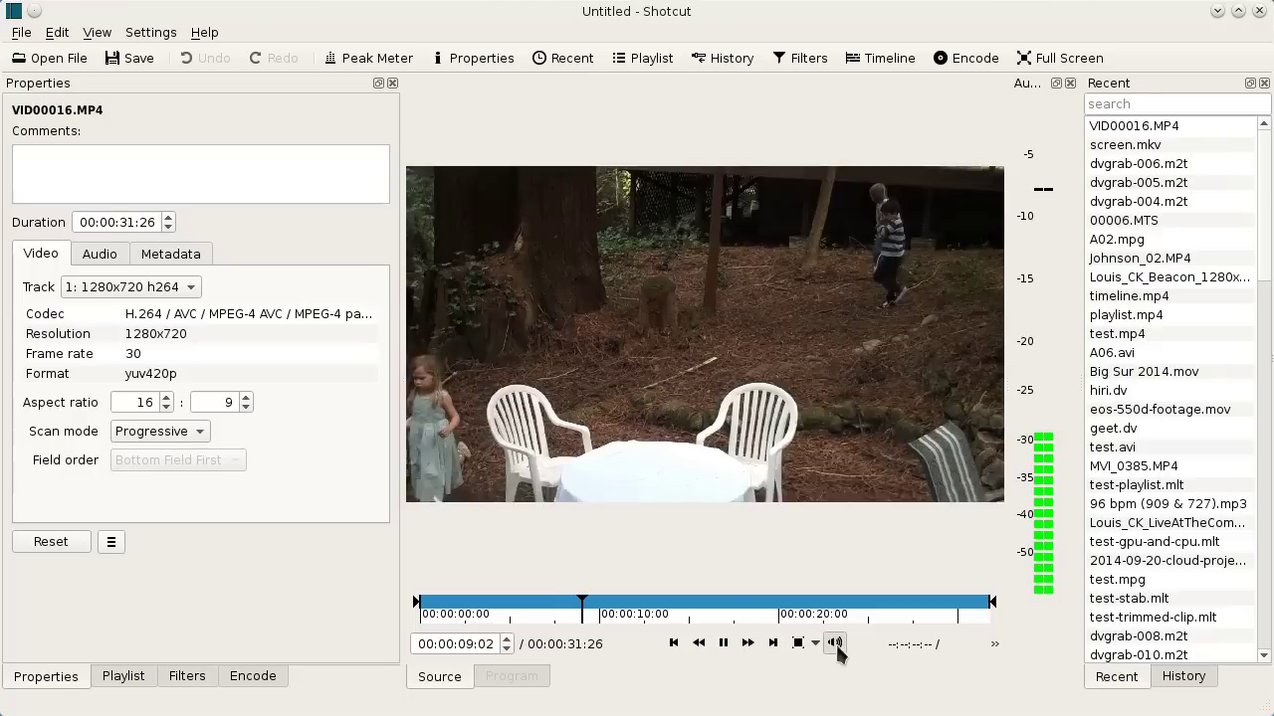
Keep the playback volume at -10 dB and jump back to the clip's start
left_click(836, 643)
left_click_drag(844, 311, 843, 406)
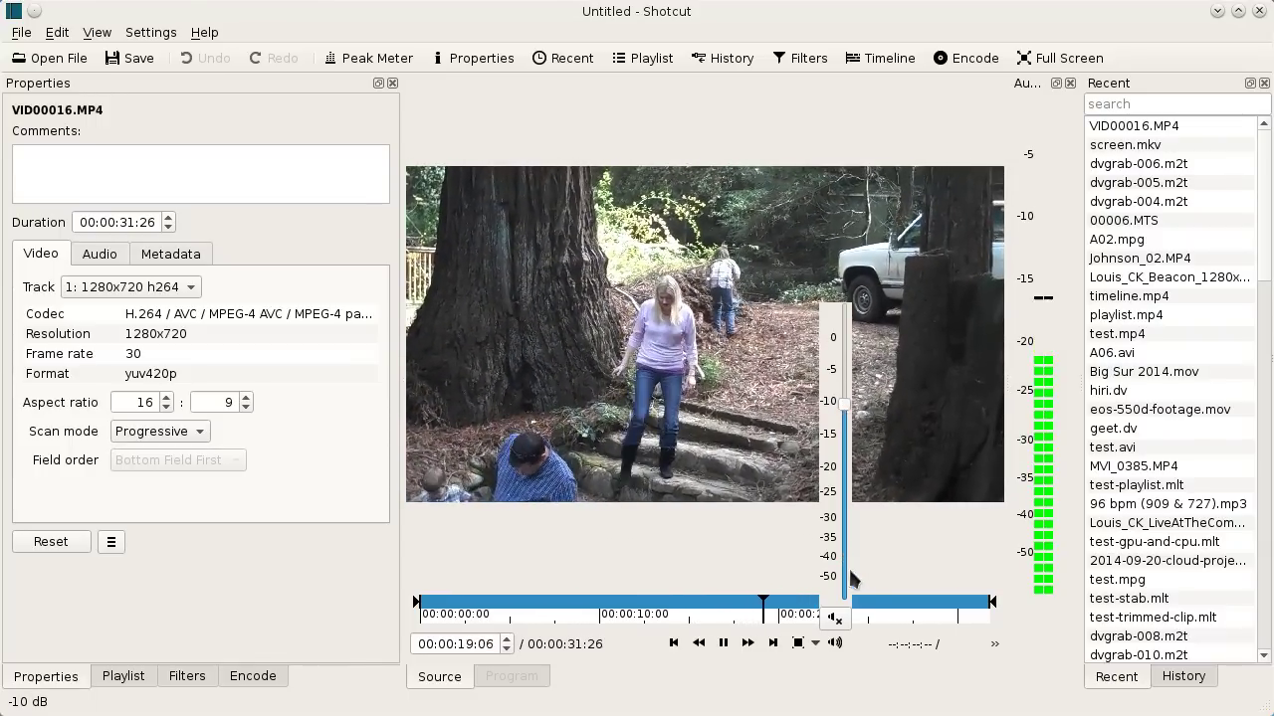
left_click(879, 546)
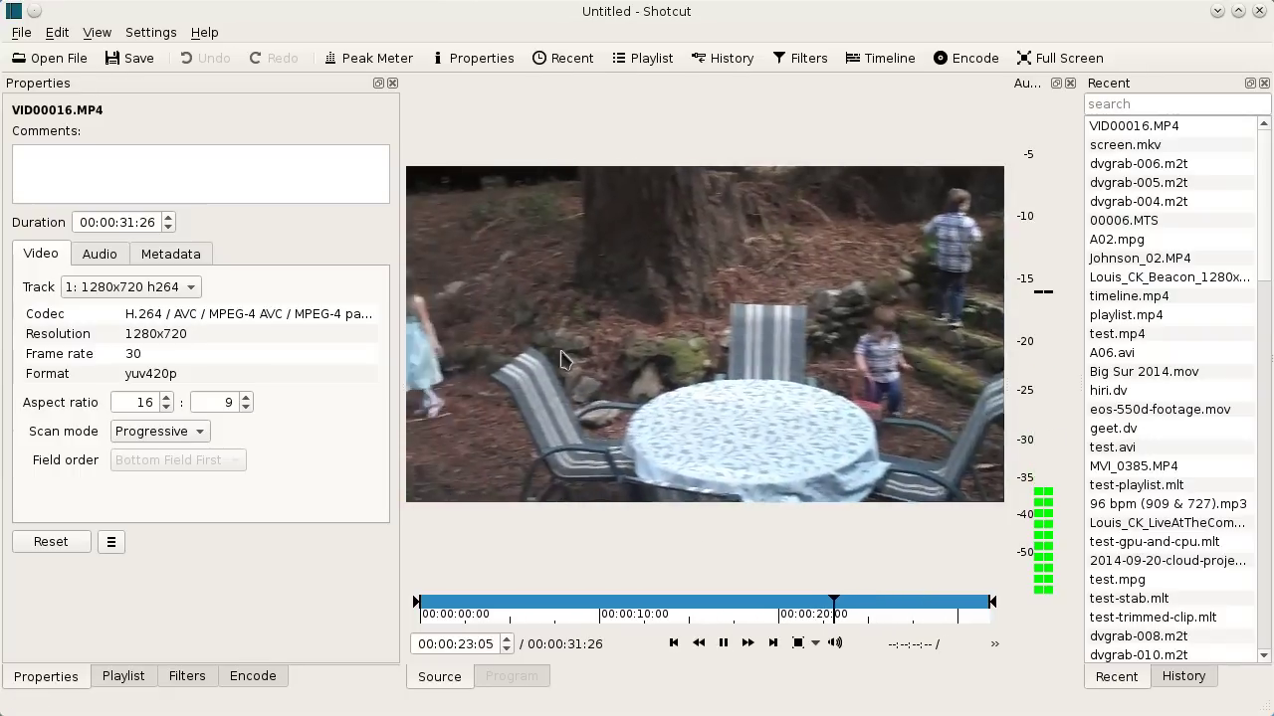
left_click(673, 644)
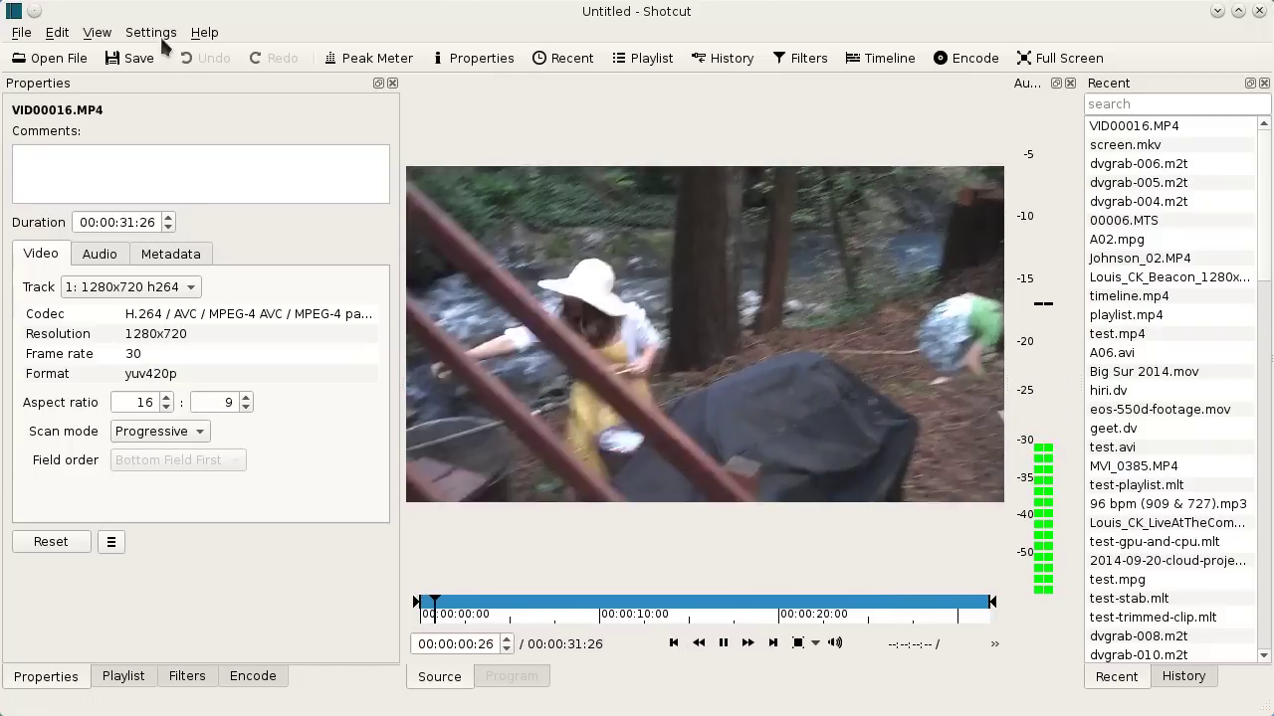
Add the Audio Waveform scope panel
left_click(97, 33)
mouse_move(137, 154)
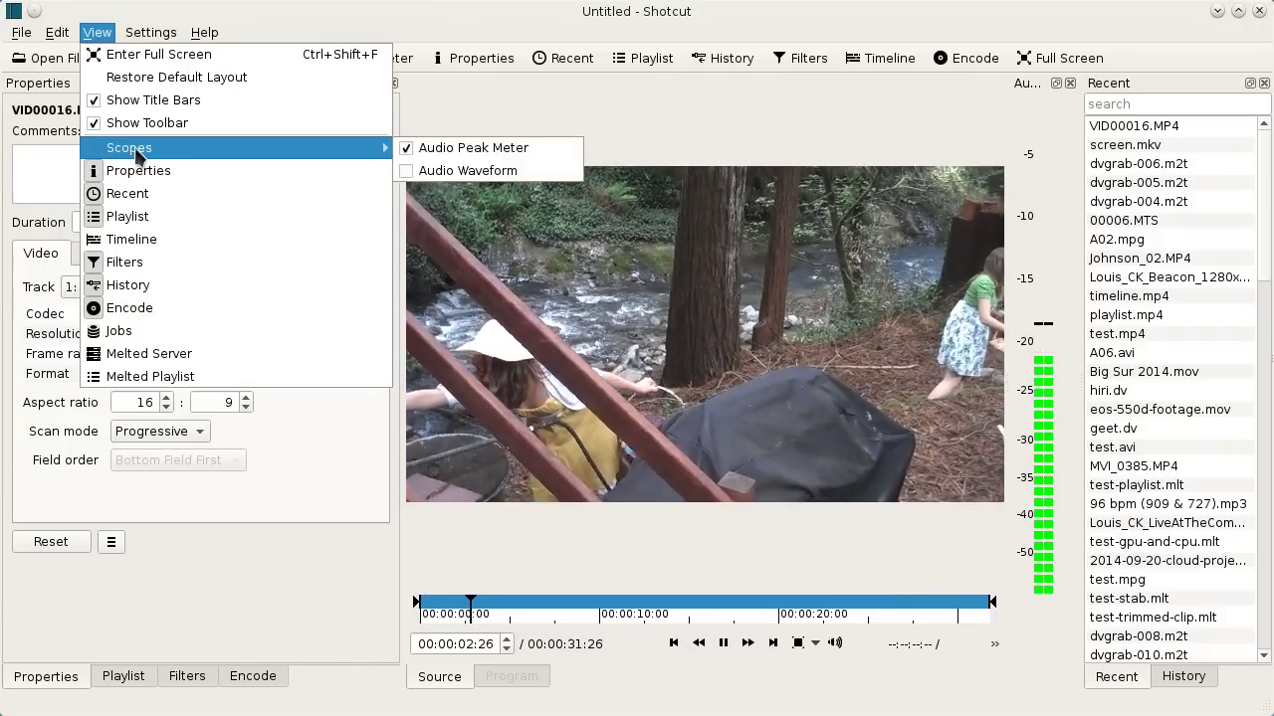
left_click(492, 170)
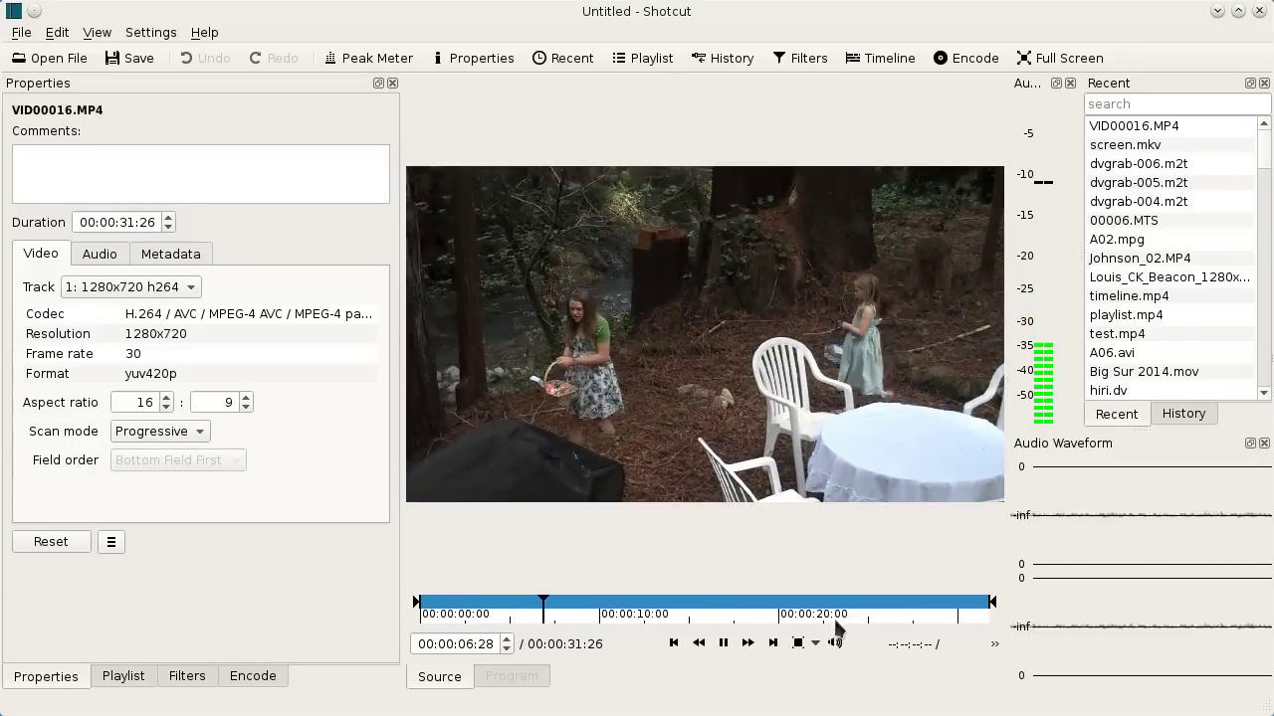
Pause the clip and step it forward frame by frame to 00:00:09:27
left_click(723, 645)
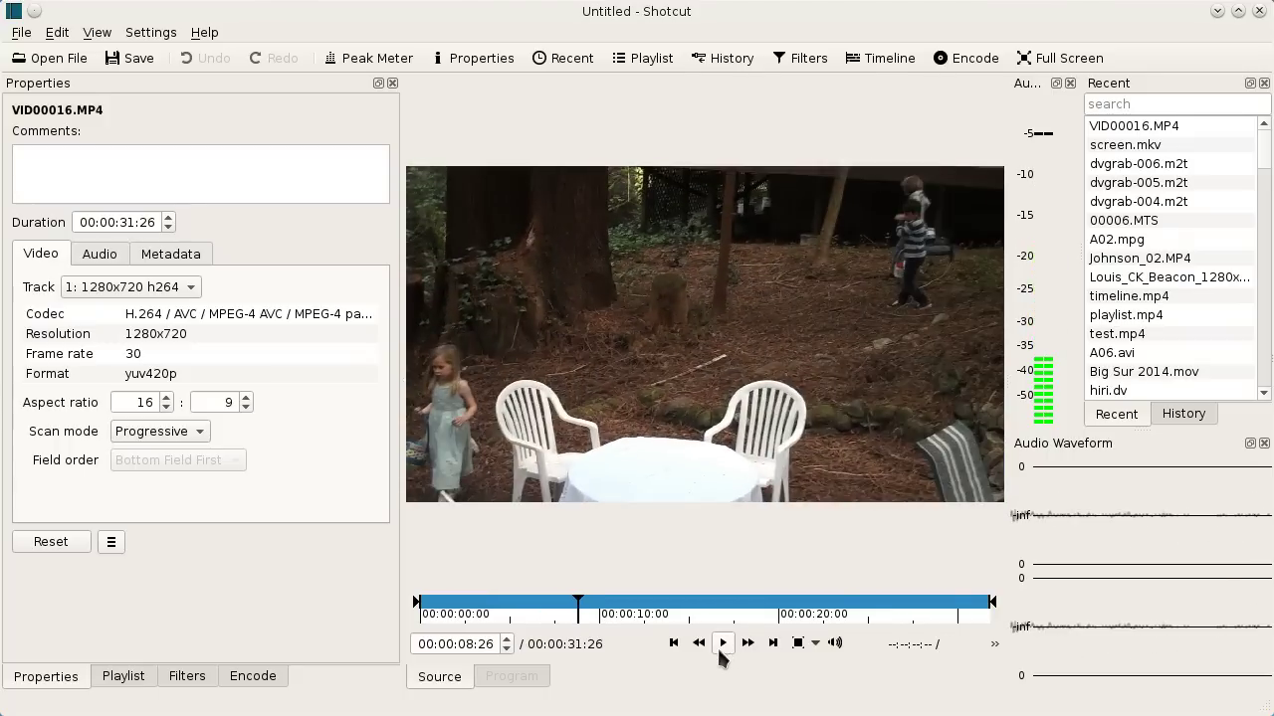
key("Right")
key("Right")
key("Right")
key("Right")
key("Right")
key("Right")
key("Right")
key("Right")
key("Right")
key("Right")
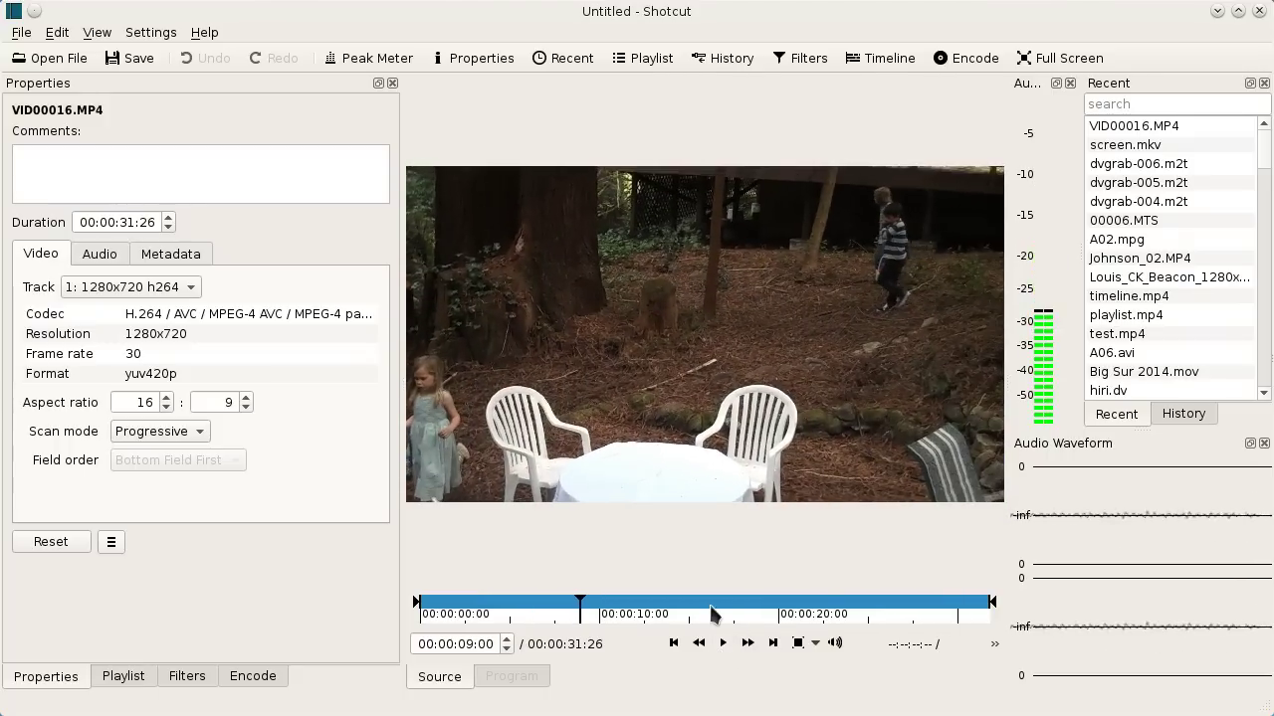
key("Right")
key("Right")
key("Right")
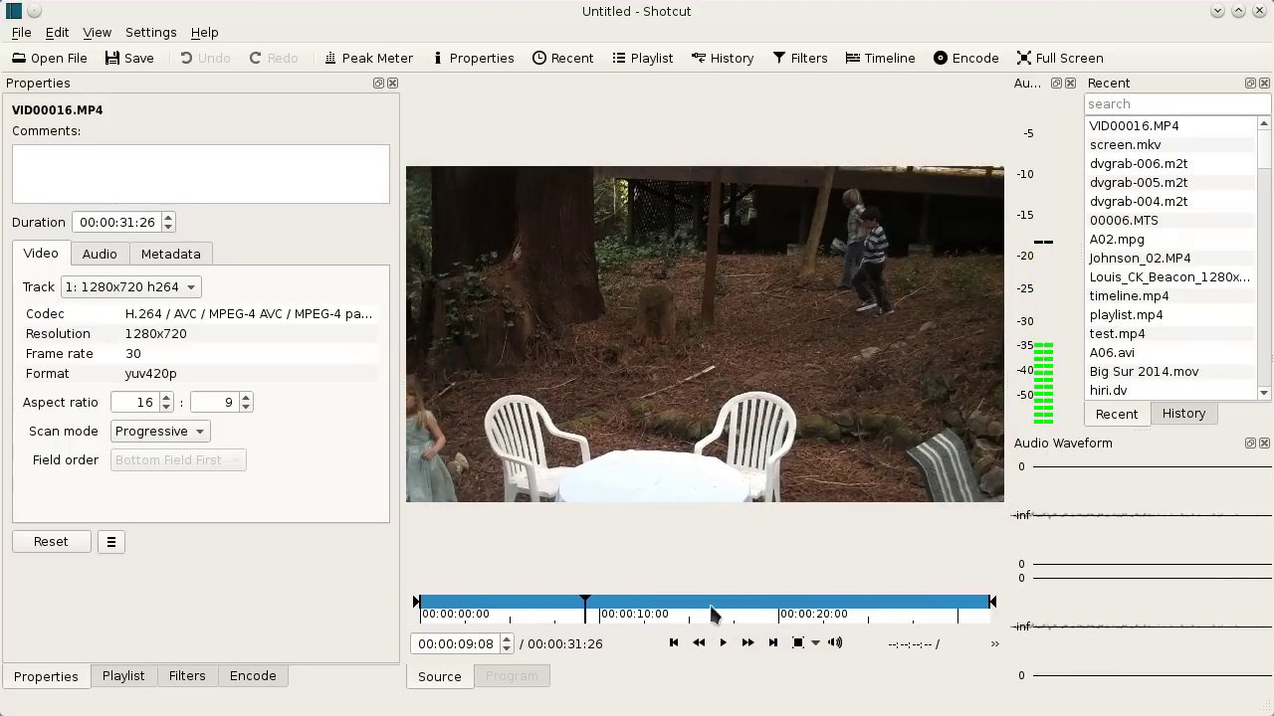
key("Right")
key("Right")
key("Right")
key("Right")
key("Right")
key("Right")
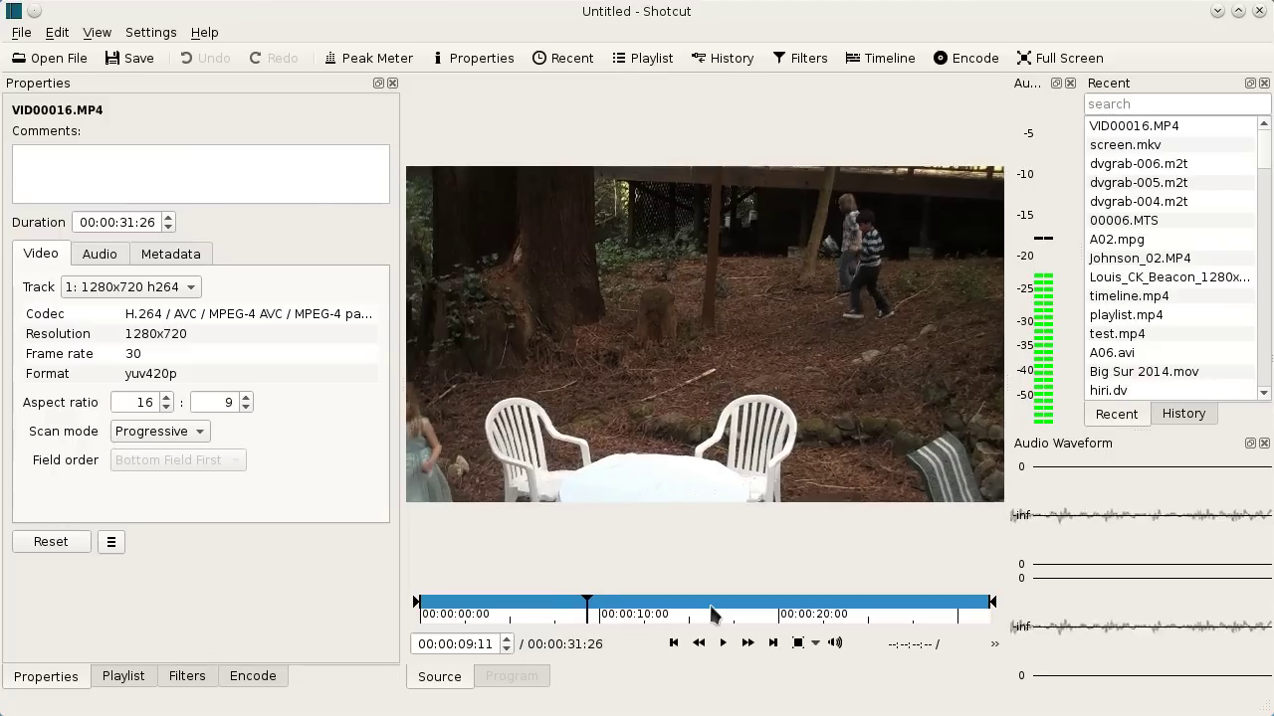
key("Right")
key("Right")
key("Right")
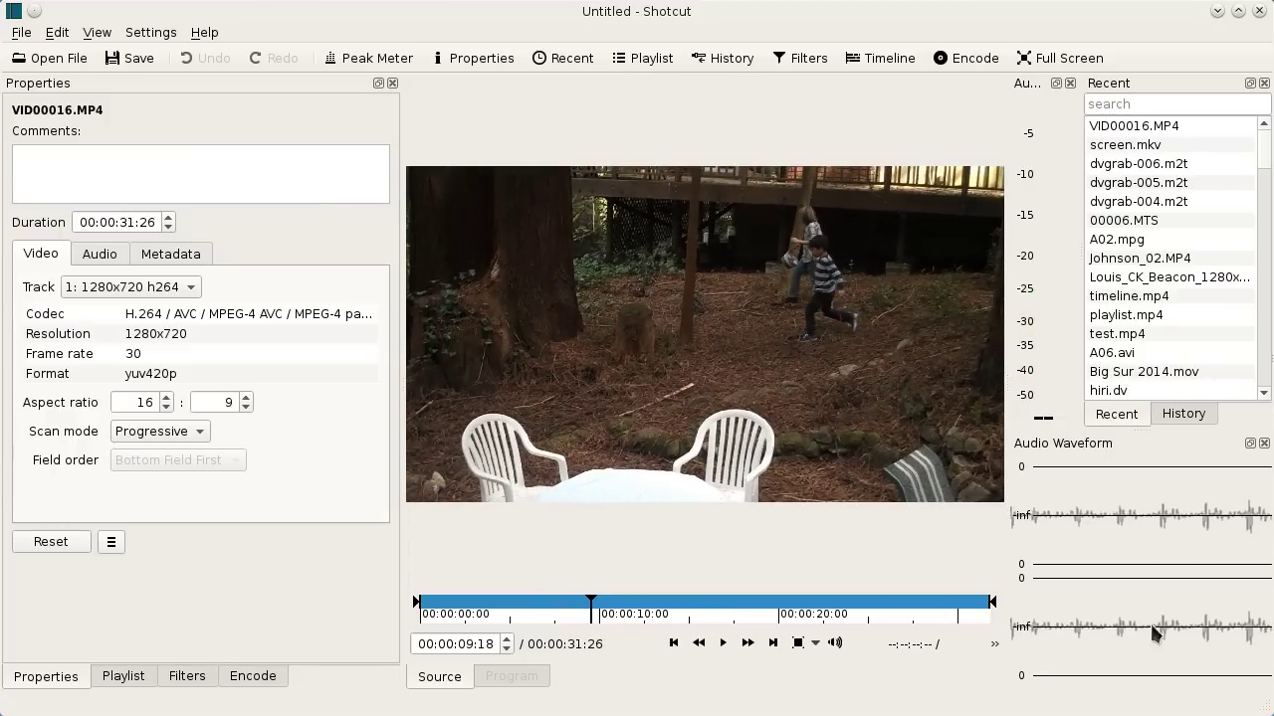
key("Right")
key("Right")
key("Right")
key("Right")
key("Right")
key("Right")
key("Right")
key("Right")
key("Right")
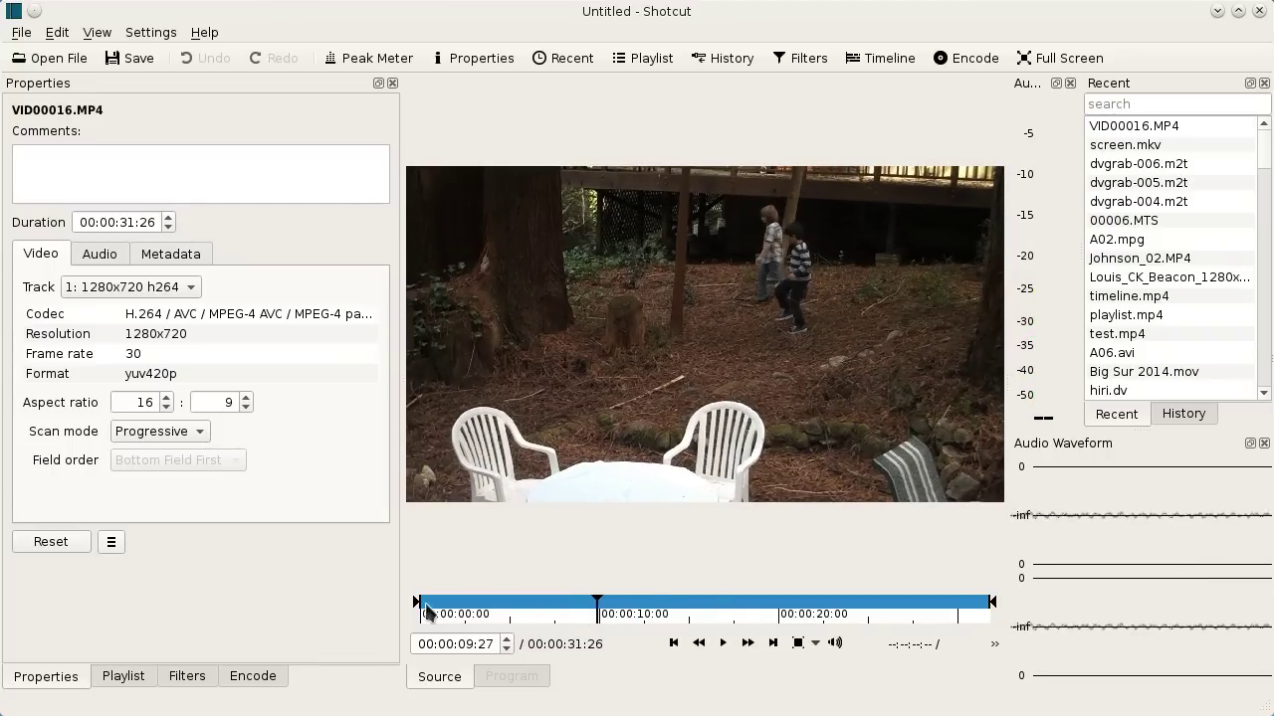
Trim VID00016.MP4 to 00:00:00:28–00:00:07:23 and append it to the playlist
left_click_drag(415, 604, 433, 604)
mouse_move(992, 609)
left_mouse_down()
mouse_move(690, 605)
mouse_move(558, 619)
left_mouse_up()
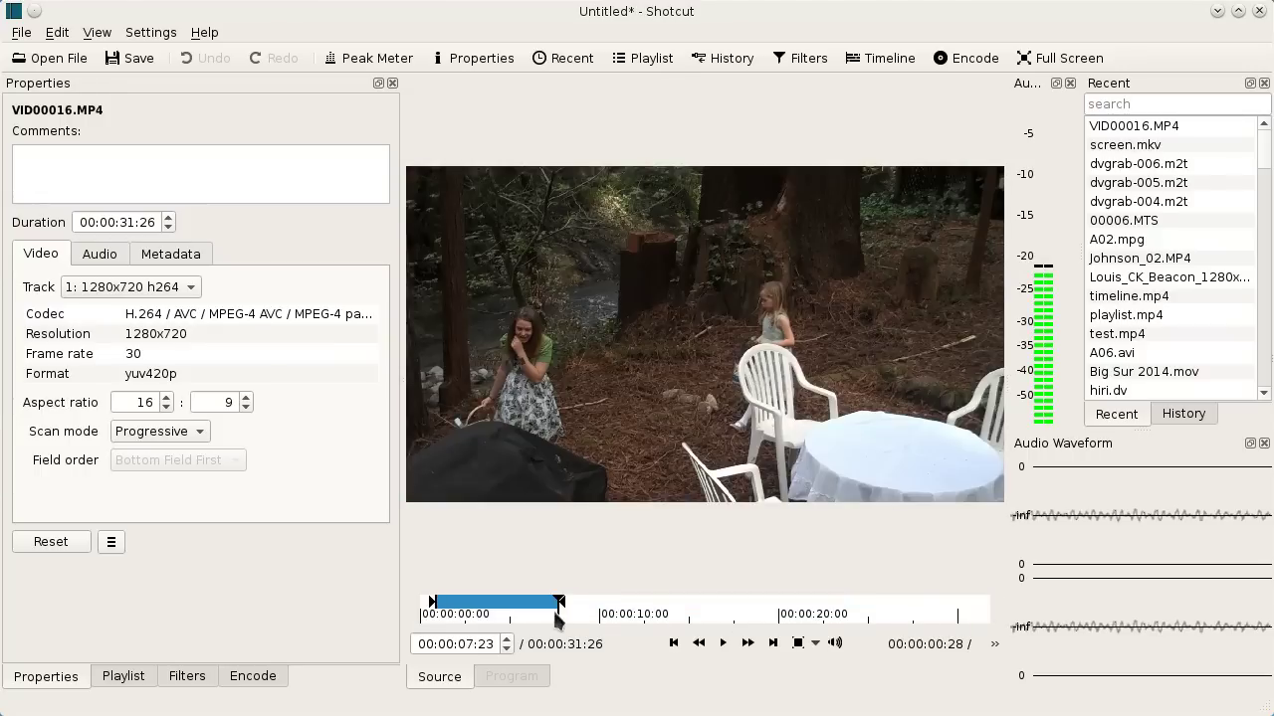
left_click(124, 677)
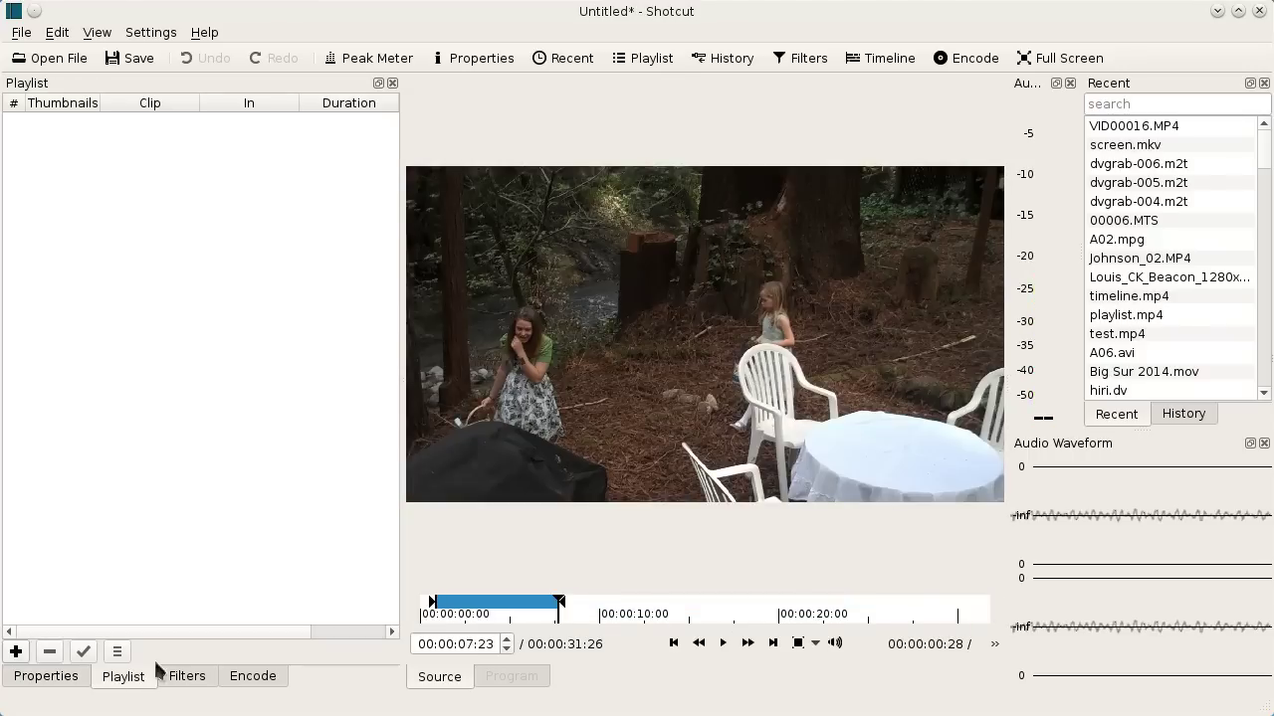
left_click(16, 653)
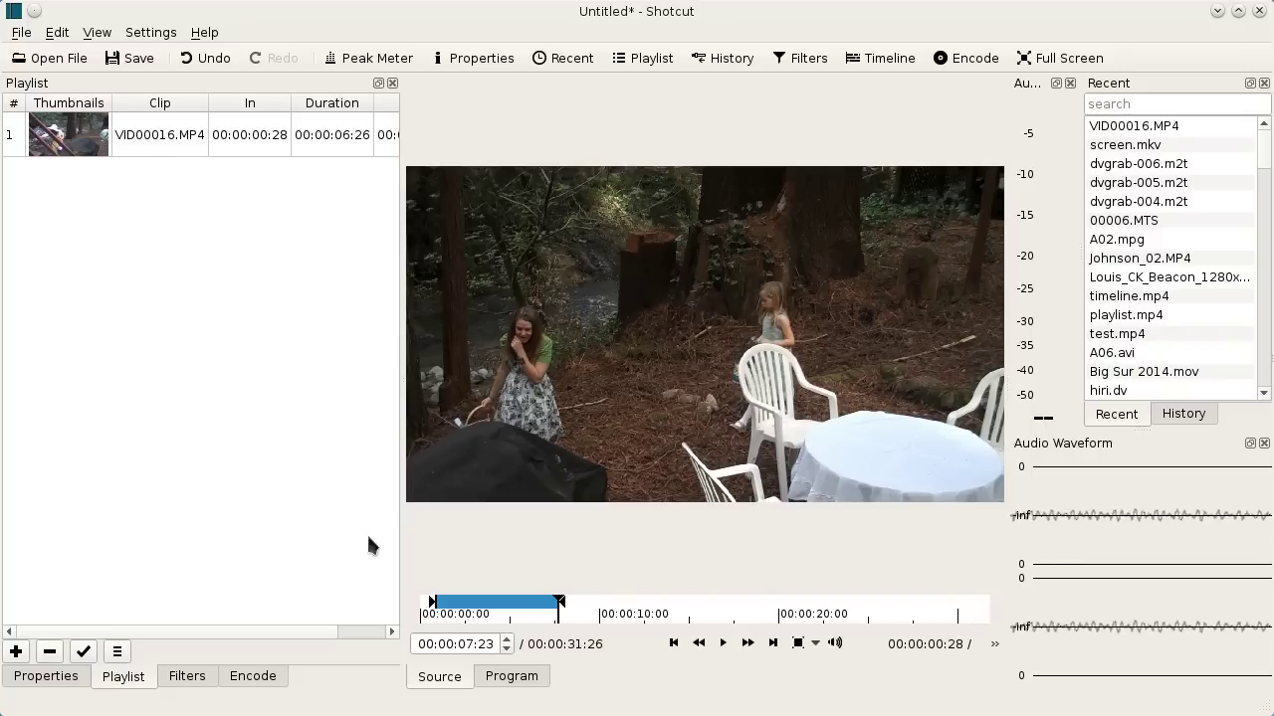
Extend playlist clip 1 to 00:00:10:05, then mark a source range from 00:00:20:02 to ~29 s
double_click(135, 135)
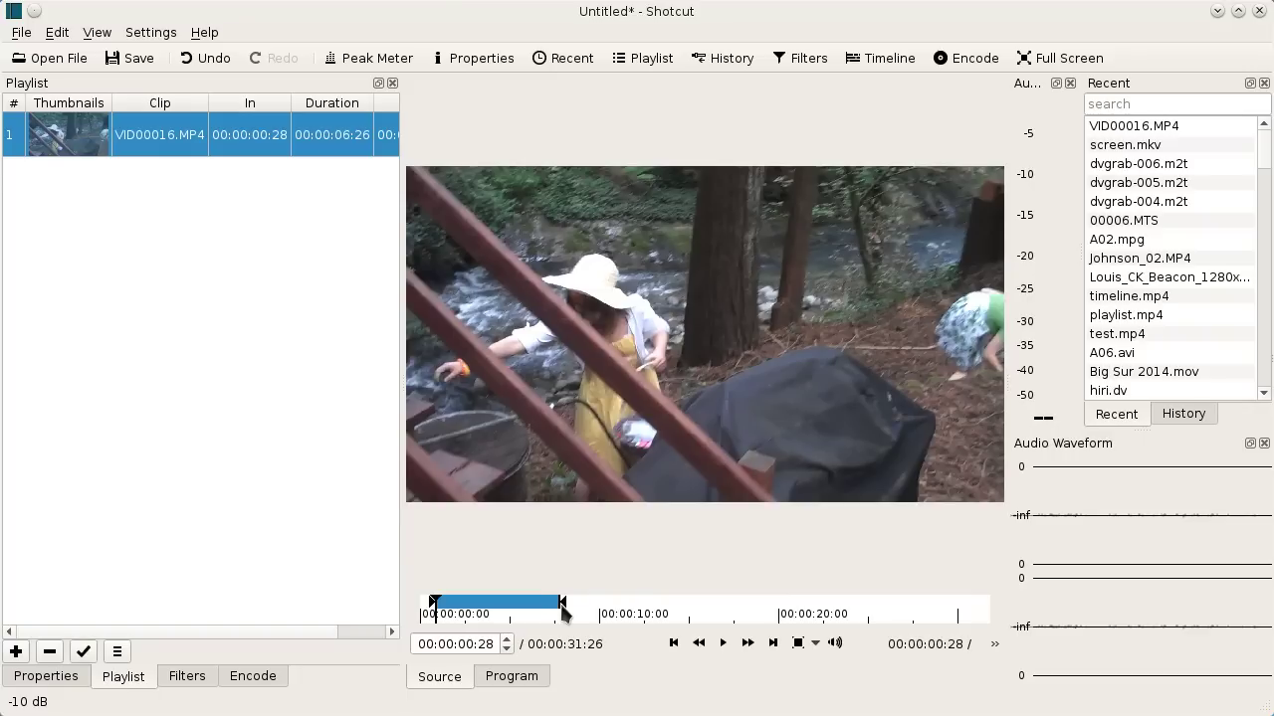
left_click_drag(563, 610, 621, 617)
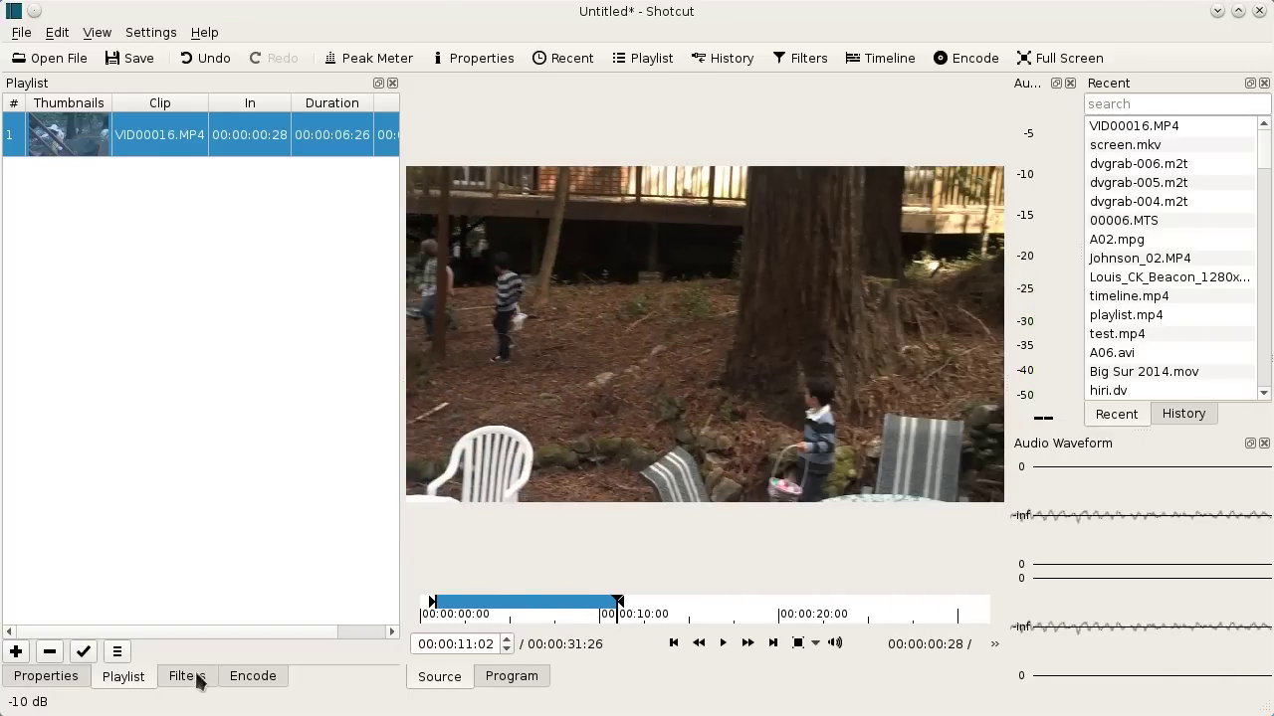
left_click(83, 652)
left_click_drag(622, 607, 947, 607)
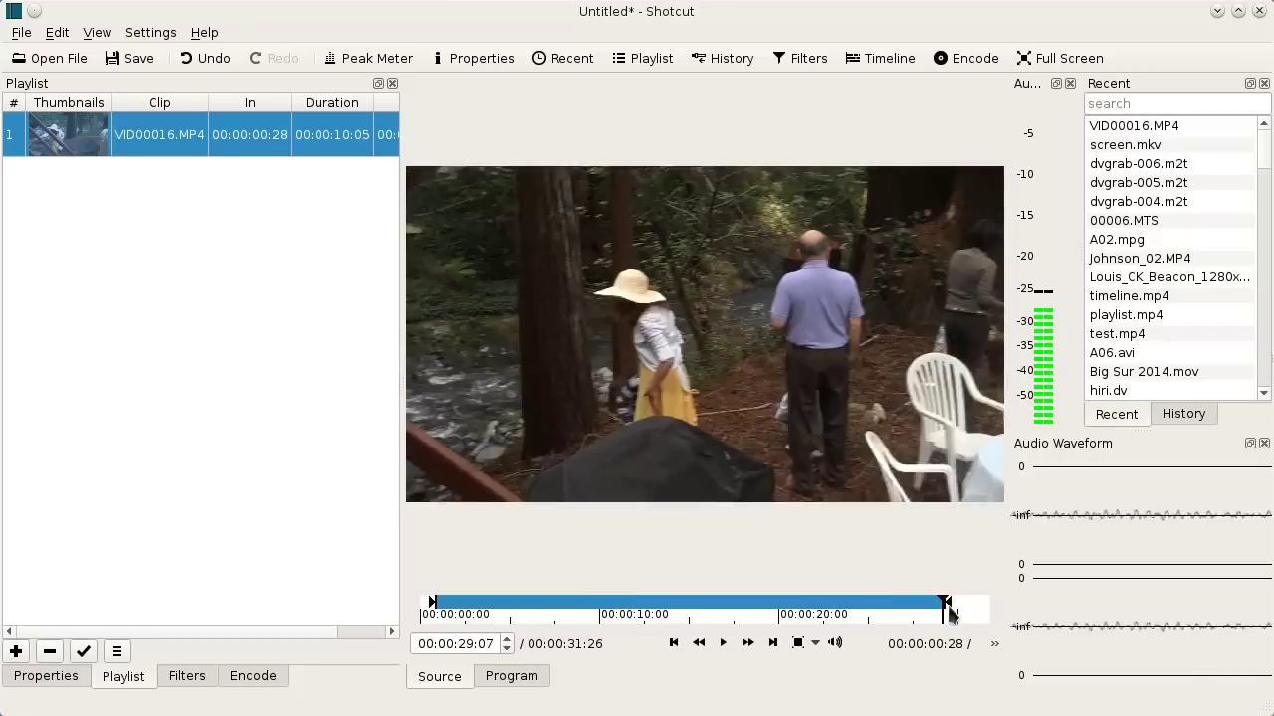
mouse_move(431, 609)
left_mouse_down()
mouse_move(813, 606)
mouse_move(776, 607)
left_mouse_up()
Append the 00:00:20:02 range as playlist clip 2, review both entries, and show Filters
left_click(16, 652)
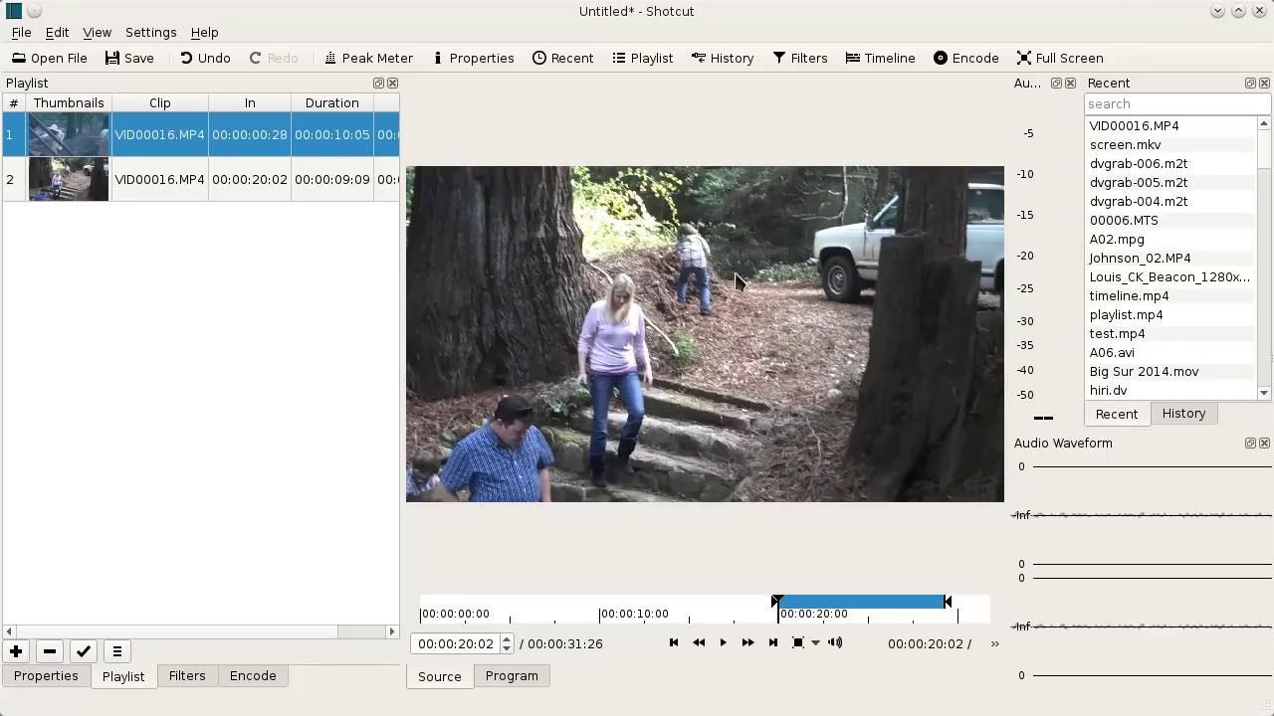
double_click(34, 144)
double_click(125, 182)
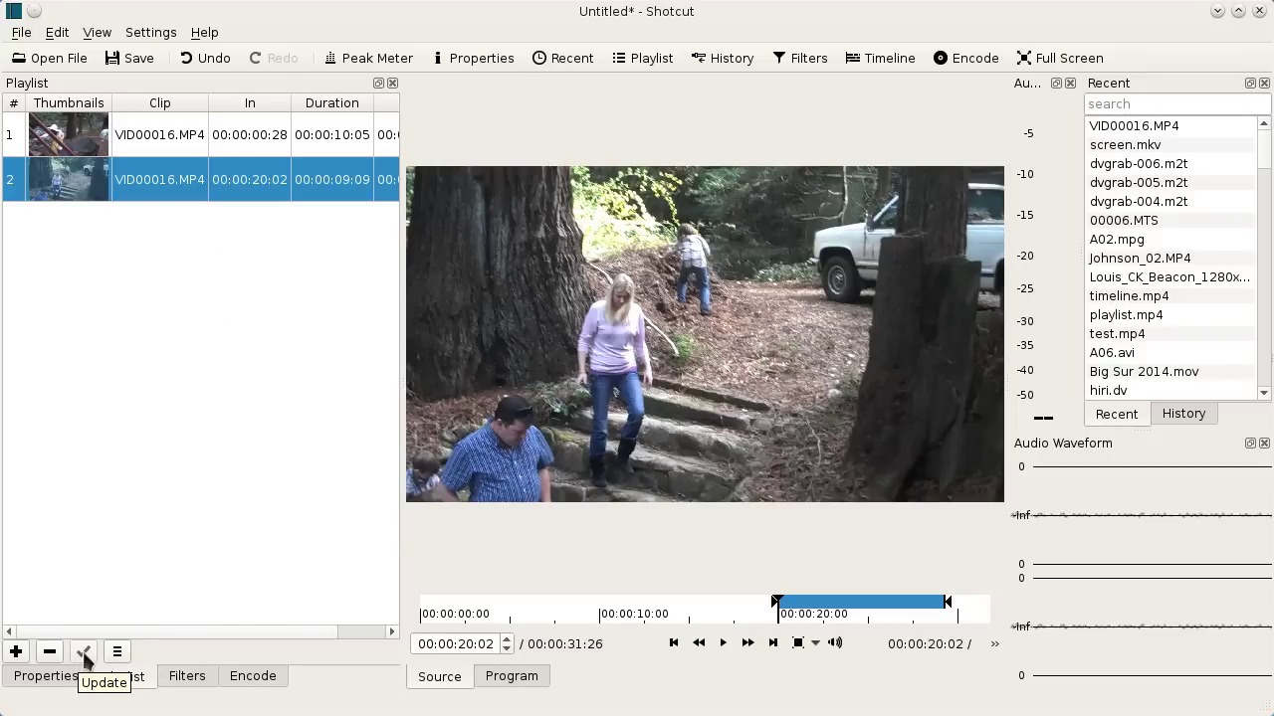
left_click(86, 657)
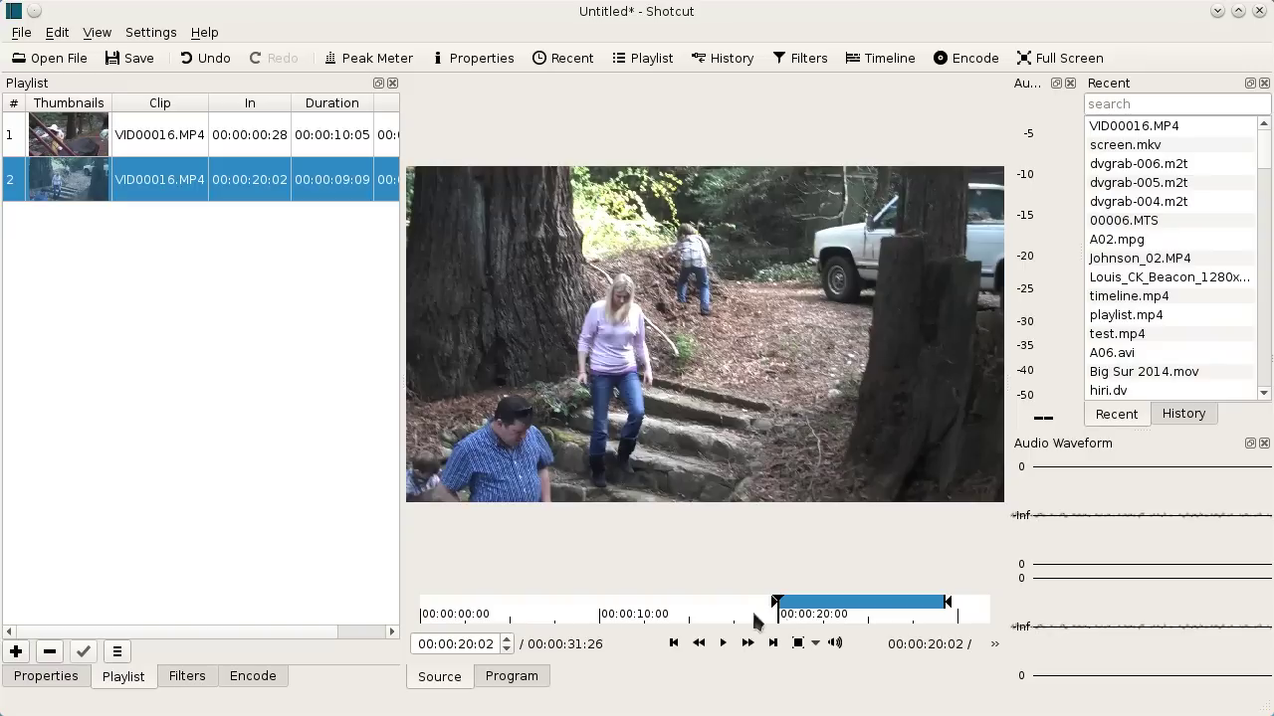
left_click(188, 681)
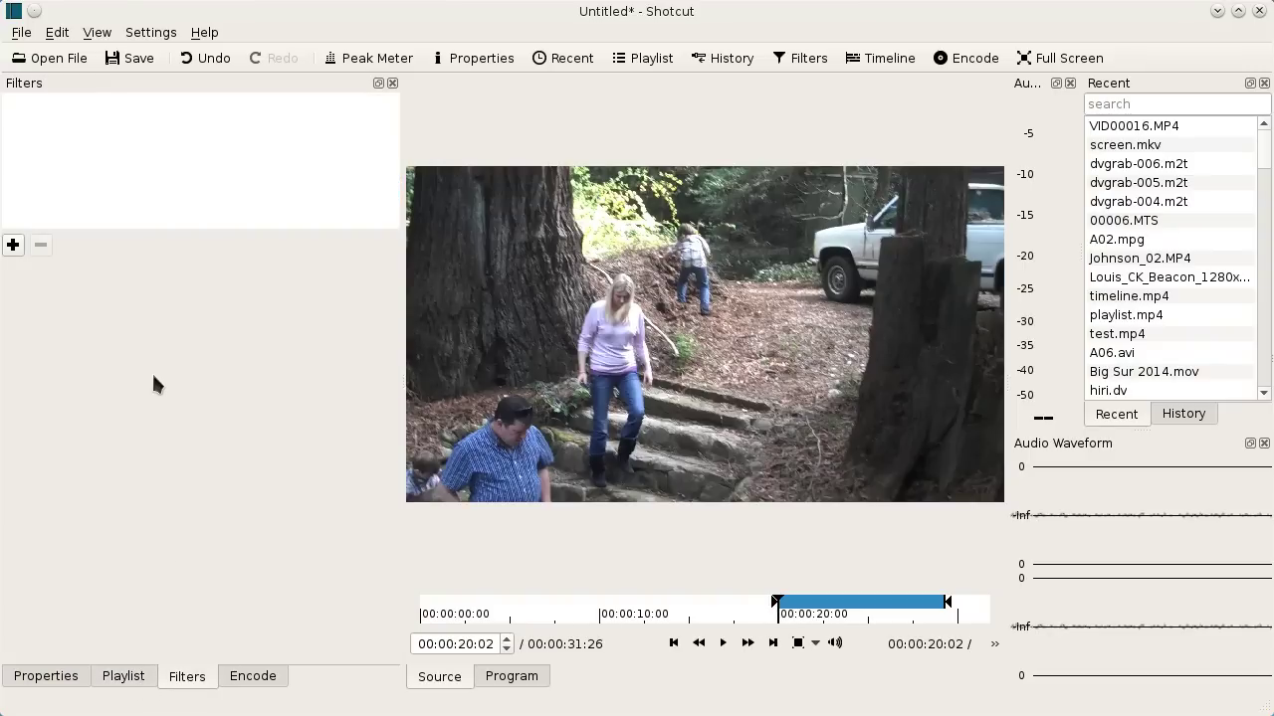
Open the Add a filter chooser filtered to video filters like Crop, Glow and Mirror
left_click(12, 248)
left_click(254, 315)
left_click(150, 32)
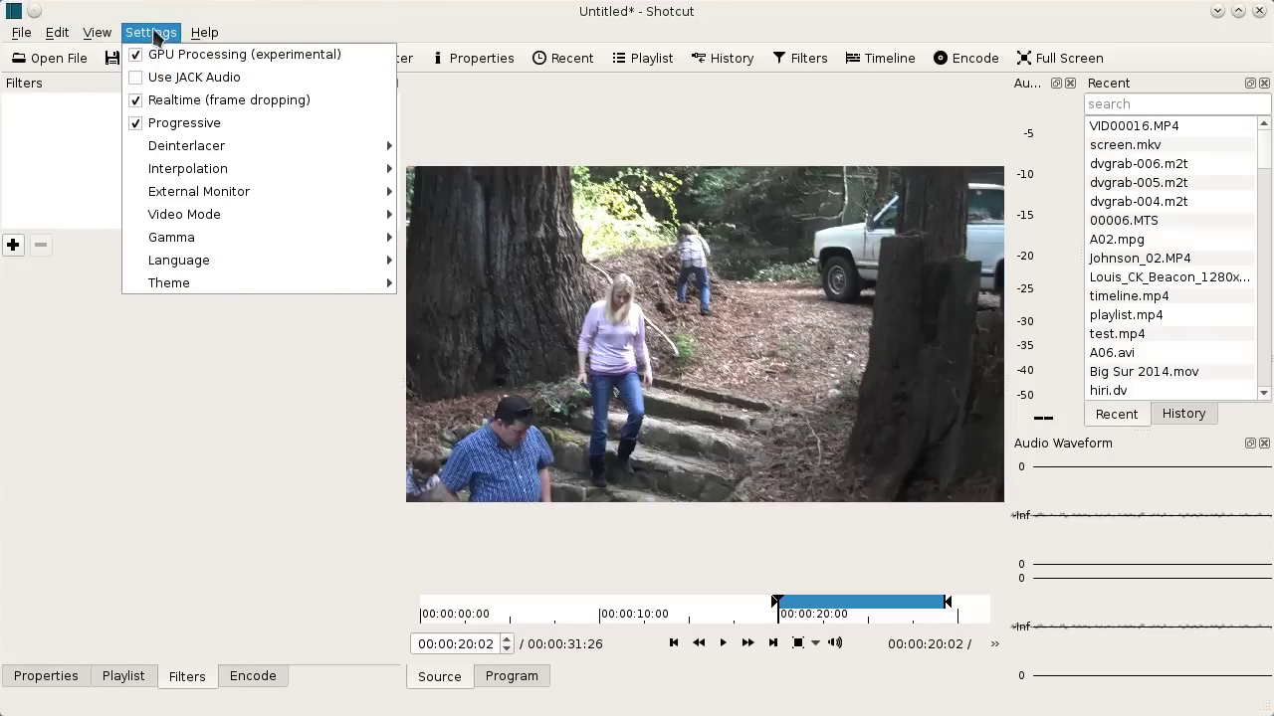
left_click(116, 86)
left_click(12, 249)
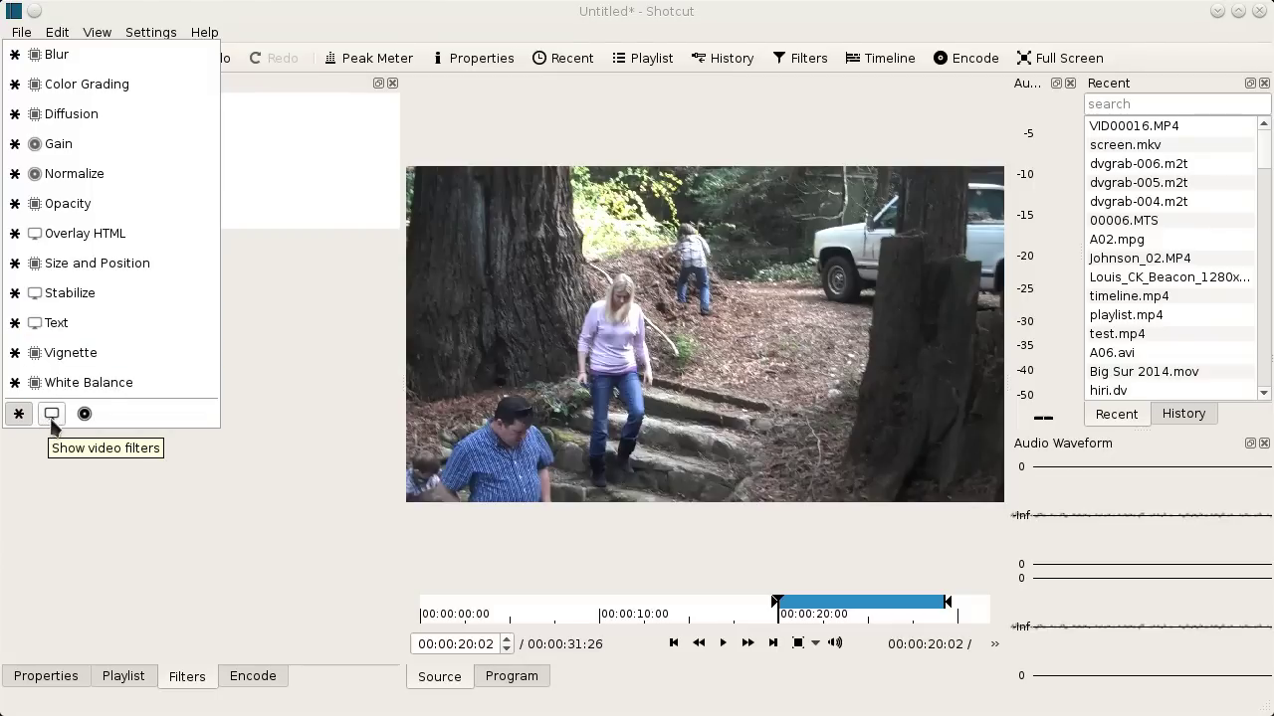
left_click(52, 414)
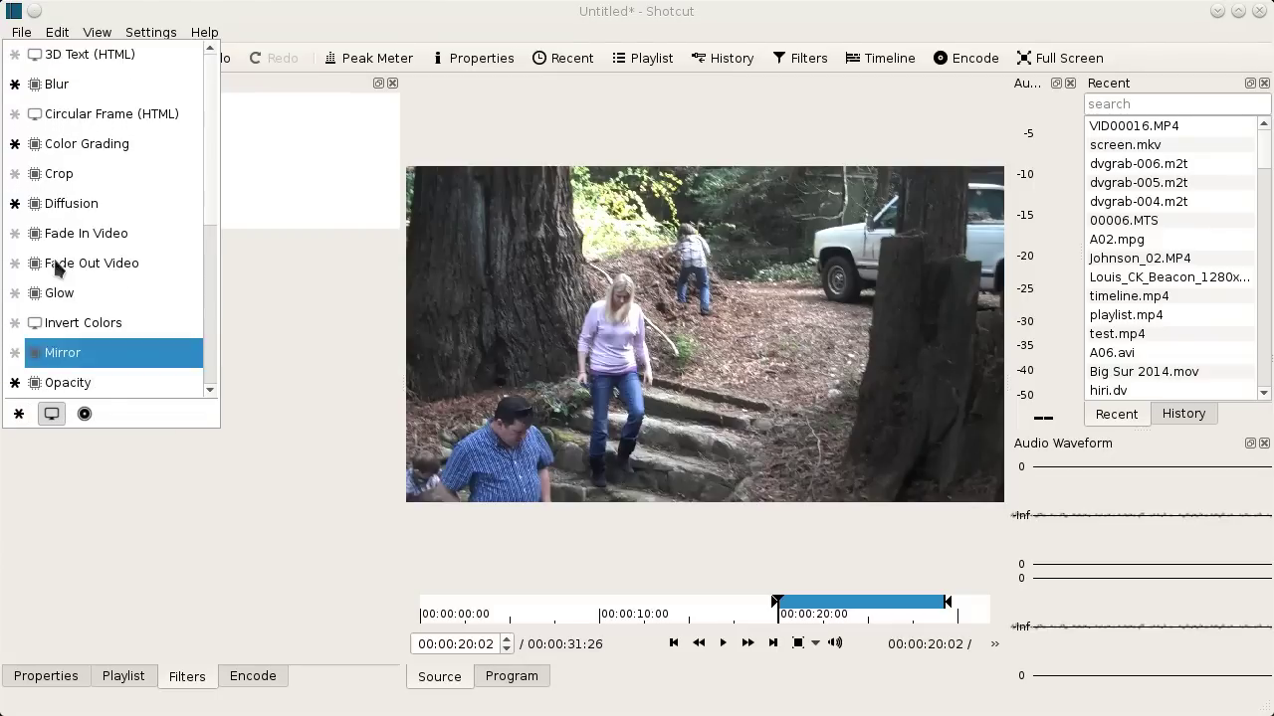